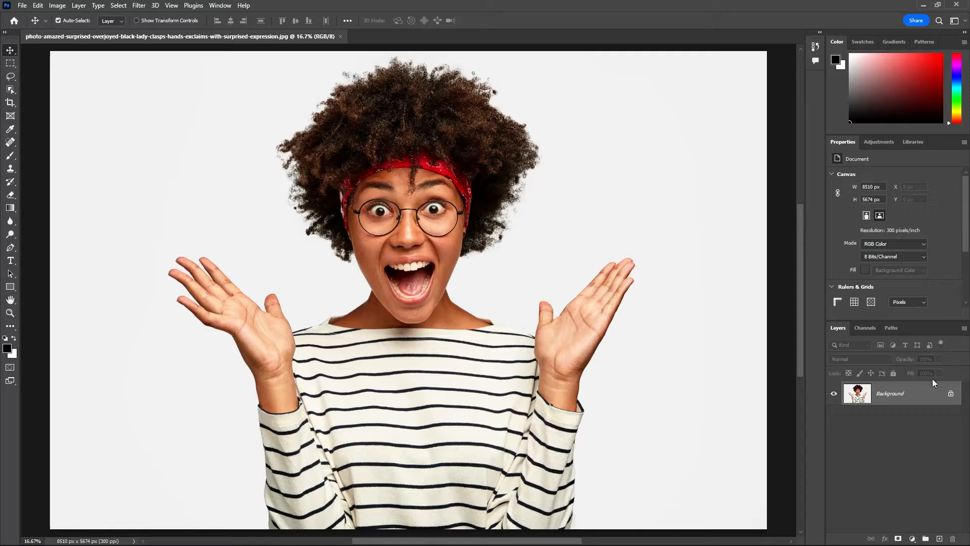
Unlock the Background layer, convert it to a smart object and rename it Before
{"action": "left_click", "coordinate": [951, 394]}
{"action": "right_click", "coordinate": [925, 389]}
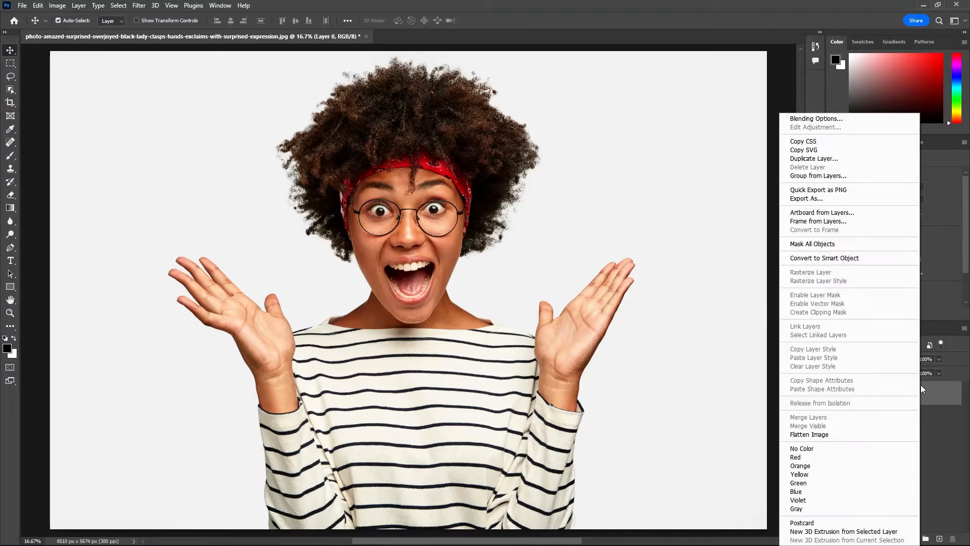
{"action": "left_click", "coordinate": [828, 256]}
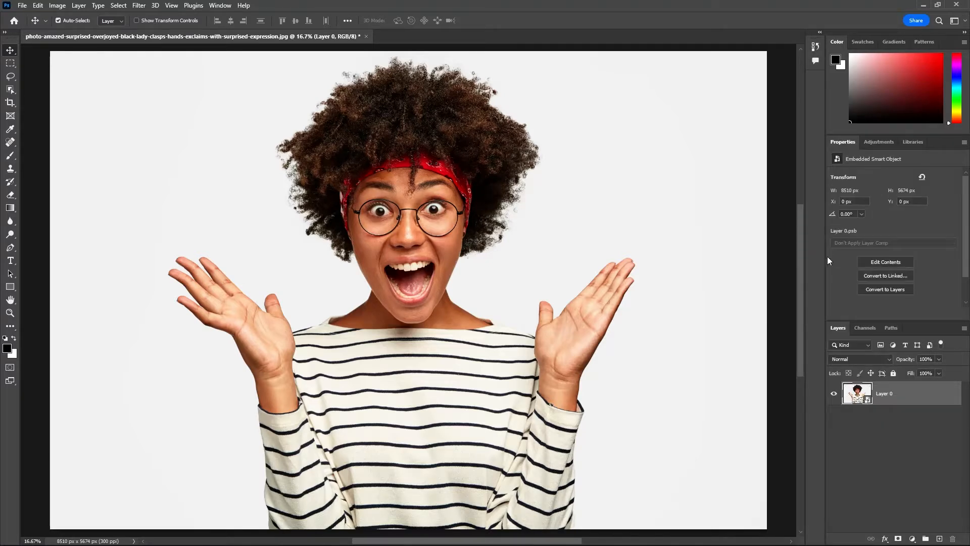
{"action": "double_click", "coordinate": [883, 393]}
{"action": "type", "text": "Before"}
{"action": "key", "text": "Return"}
Resize the image proportionally to a height of 2500 pixels and fit it to the screen
{"action": "left_click", "coordinate": [61, 8]}
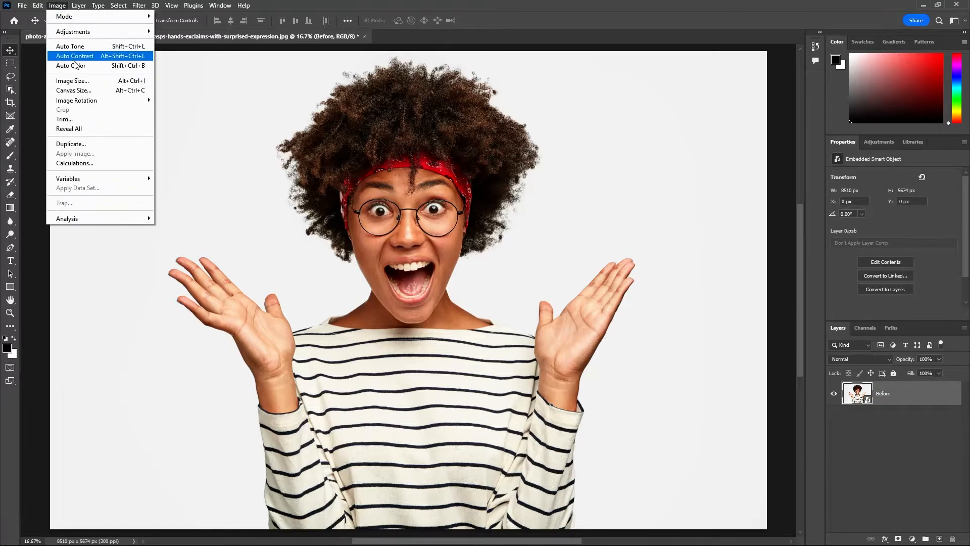
{"action": "left_click", "coordinate": [72, 80]}
{"action": "key", "text": "Tab"}
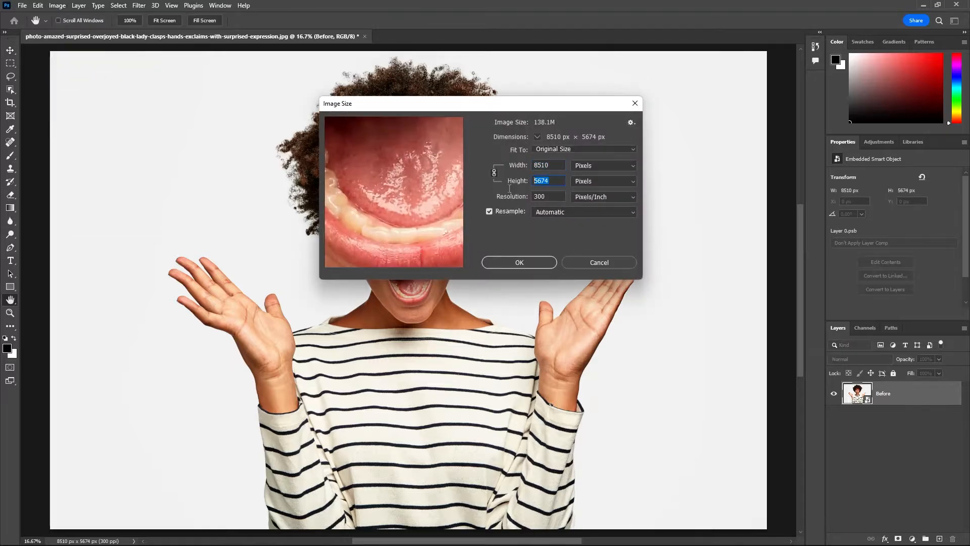
{"action": "type", "text": "2500"}
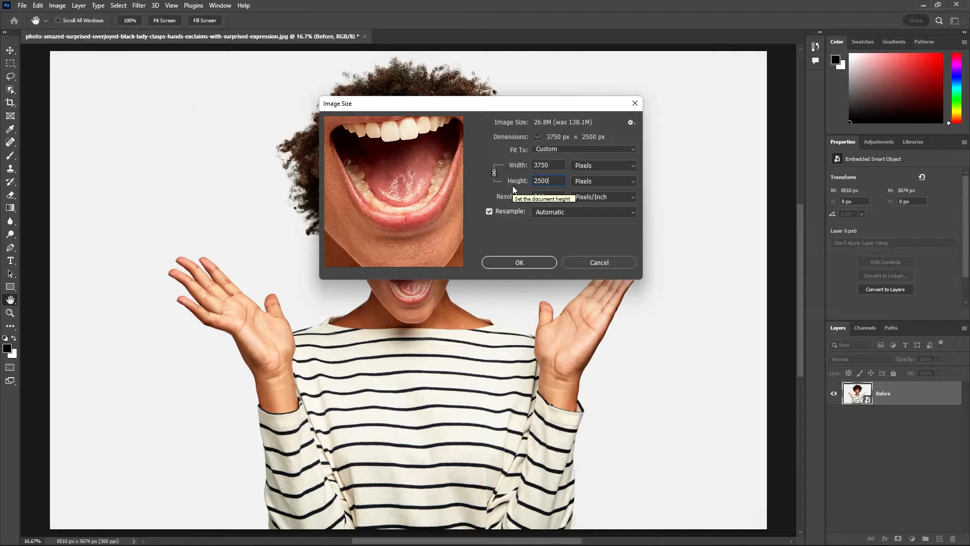
{"action": "left_click", "coordinate": [512, 186]}
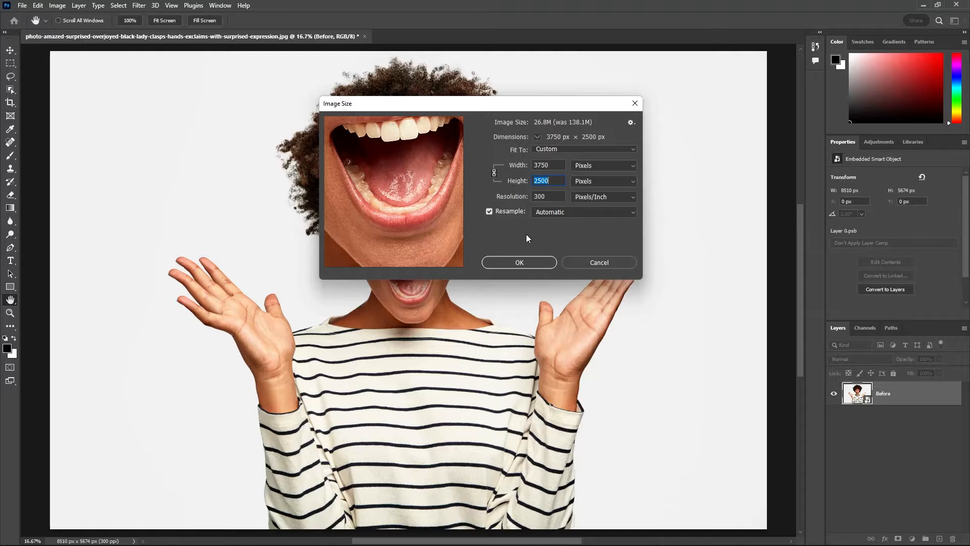
{"action": "left_click", "coordinate": [519, 262]}
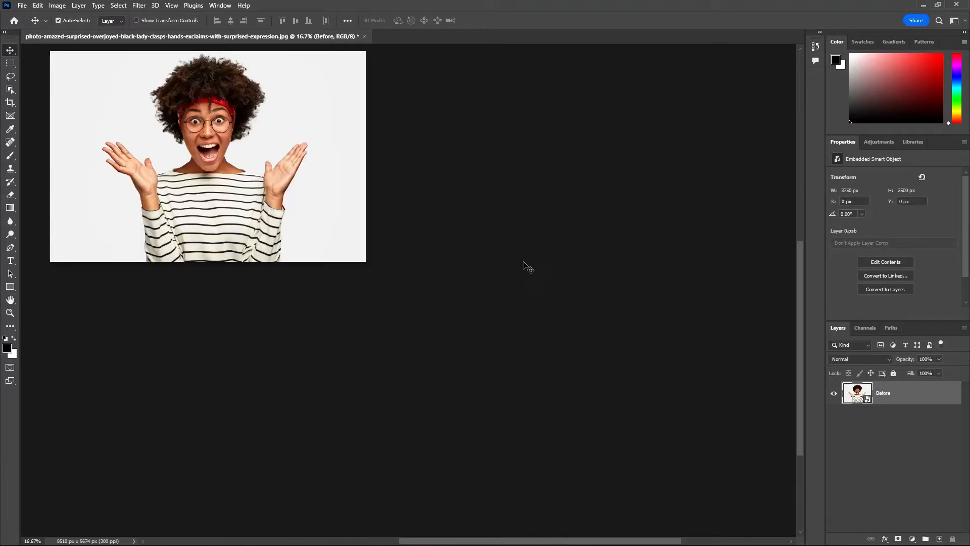
{"action": "key", "text": "ctrl+0"}
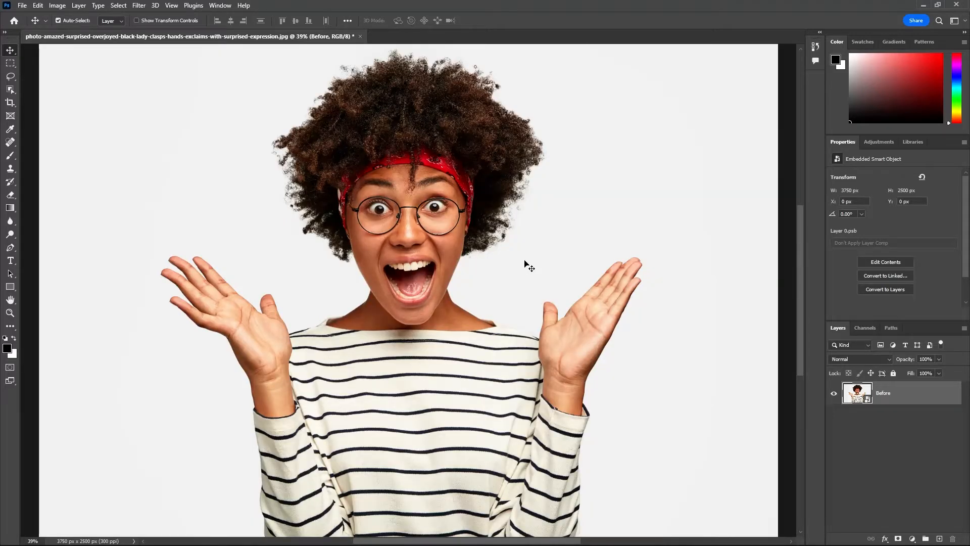
Duplicate the Before layer and rename the copy Effect
{"action": "key", "text": "ctrl+j"}
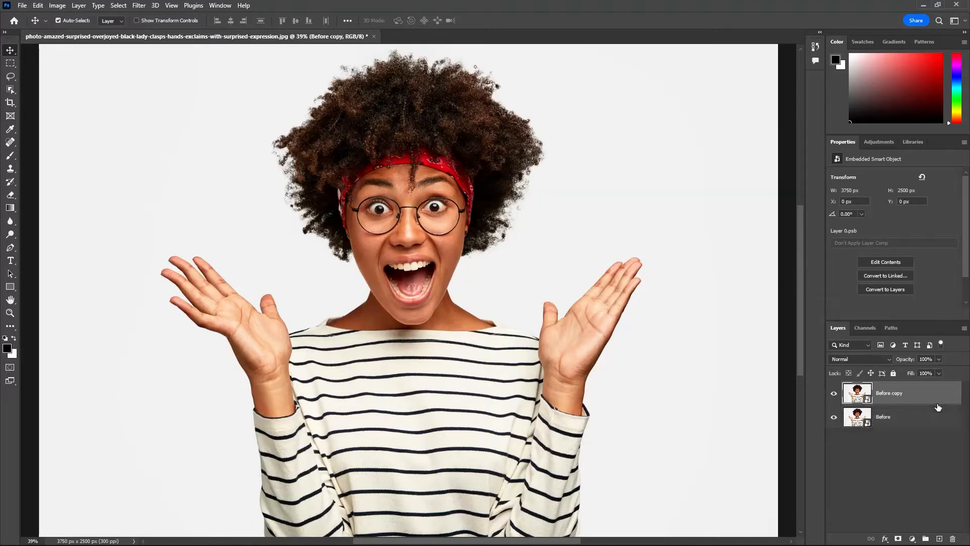
{"action": "double_click", "coordinate": [890, 393]}
{"action": "type", "text": "Eff"}
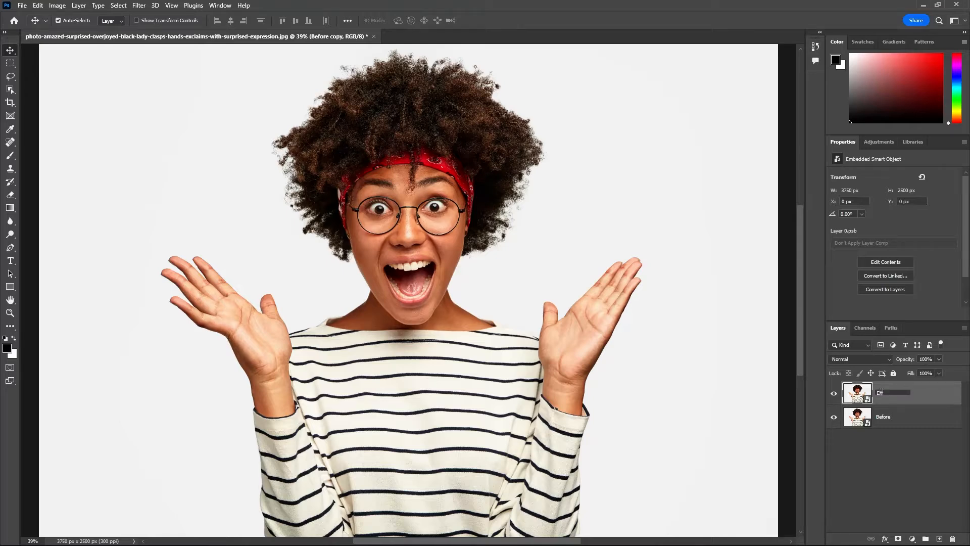
{"action": "type", "text": "ect"}
{"action": "key", "text": "Return"}
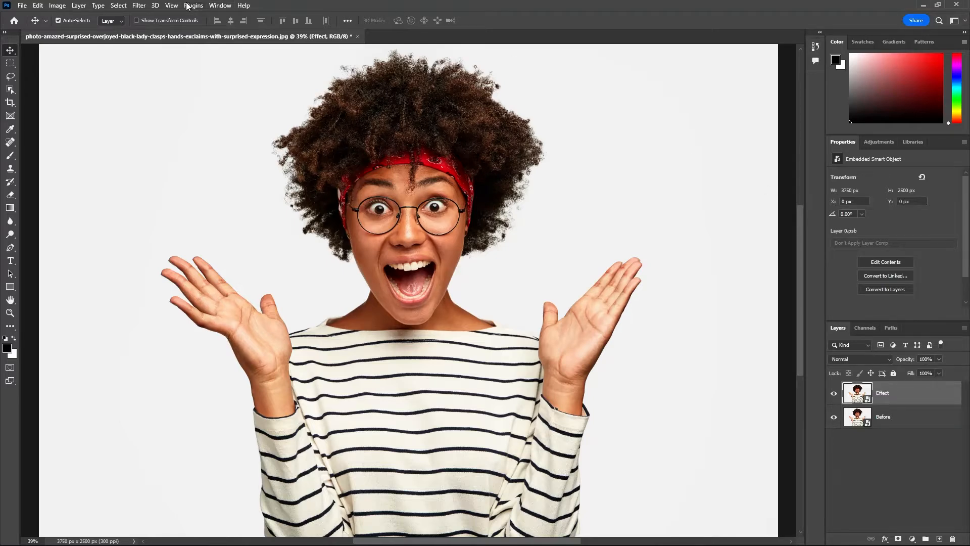
Start Liquify on the Effect layer, link both eyes' values, and set Eye Size, Eye Height and Eye Width to 100
{"action": "left_click", "coordinate": [139, 6]}
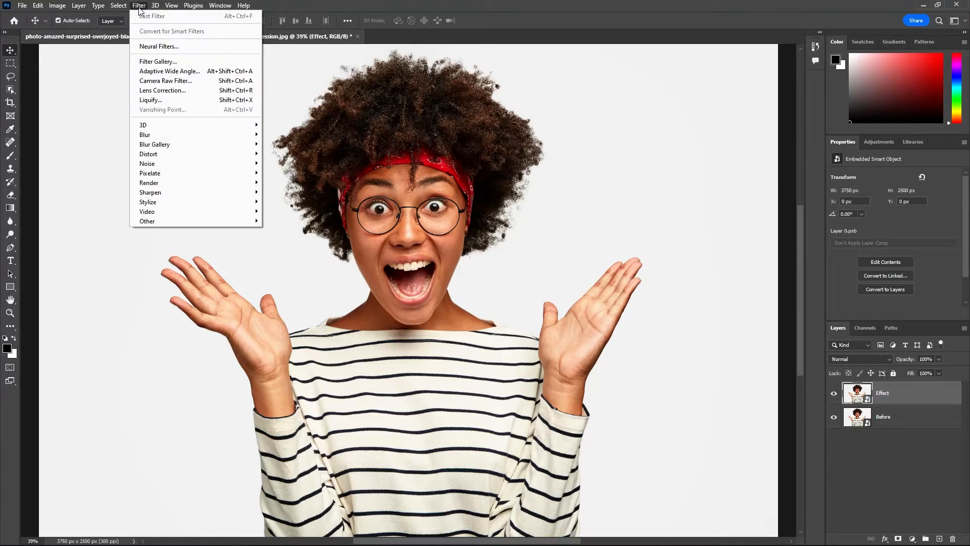
{"action": "left_click", "coordinate": [160, 101]}
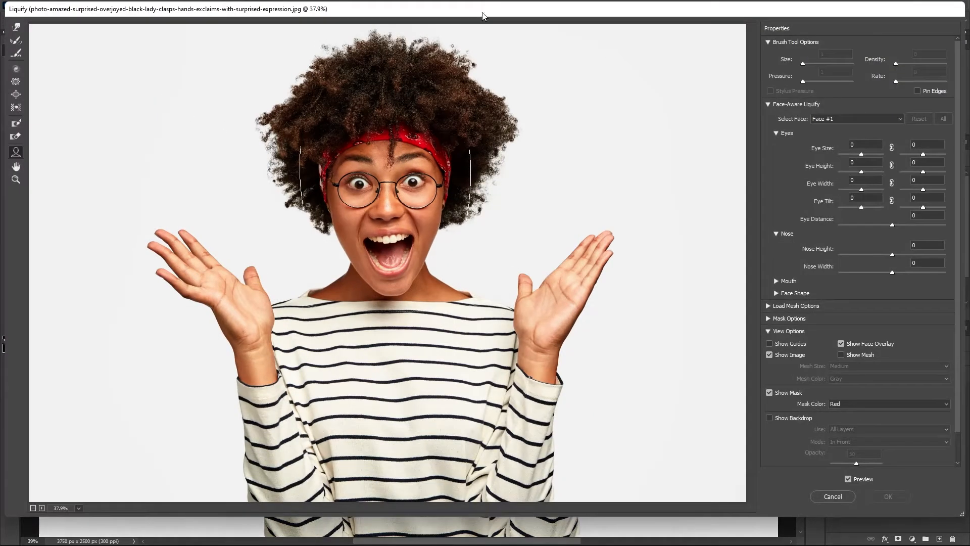
{"action": "left_click_drag", "start_coordinate": [482, 16], "coordinate": [483, 32]}
{"action": "left_click", "coordinate": [891, 163]}
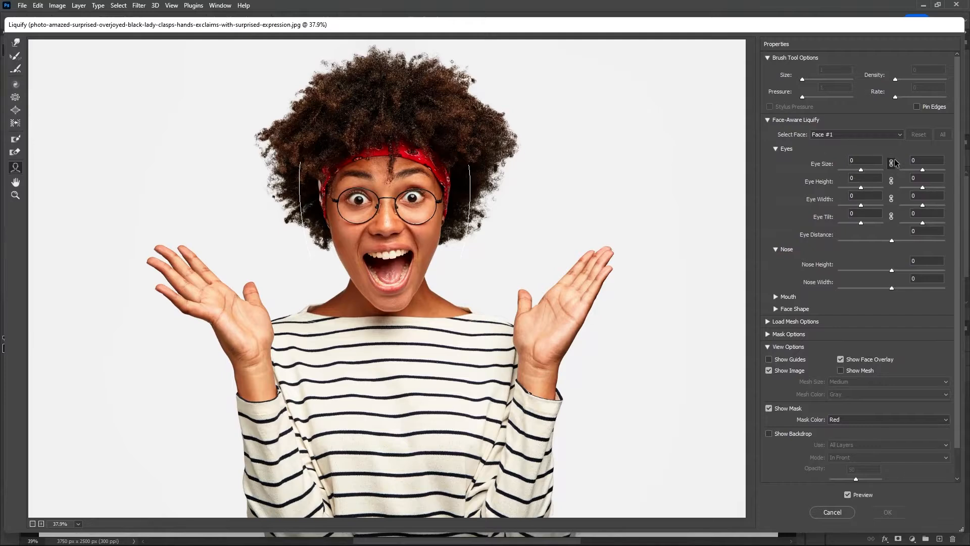
{"action": "left_click", "coordinate": [890, 216]}
{"action": "left_click", "coordinate": [891, 198]}
{"action": "left_click_drag", "start_coordinate": [862, 170], "coordinate": [884, 205]}
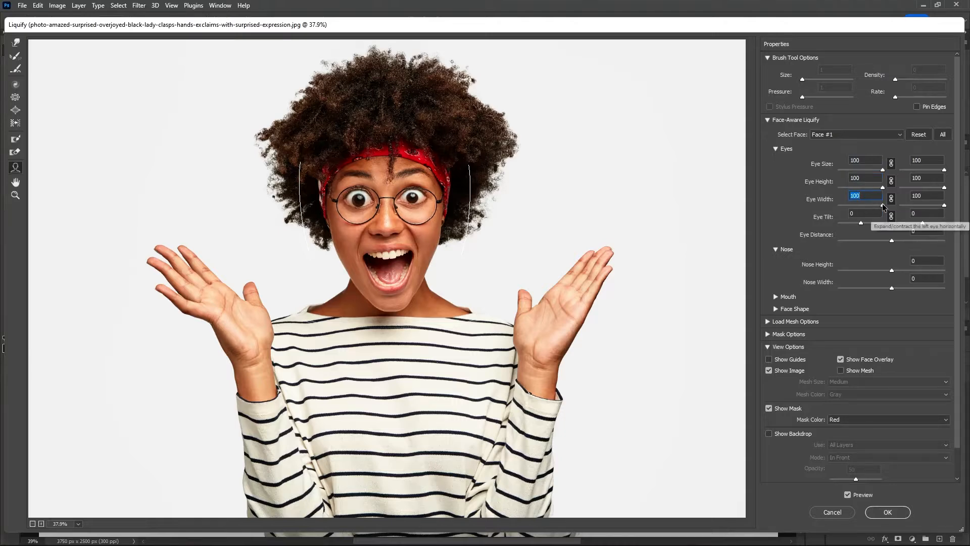
{"action": "left_click_drag", "start_coordinate": [883, 205], "coordinate": [893, 172]}
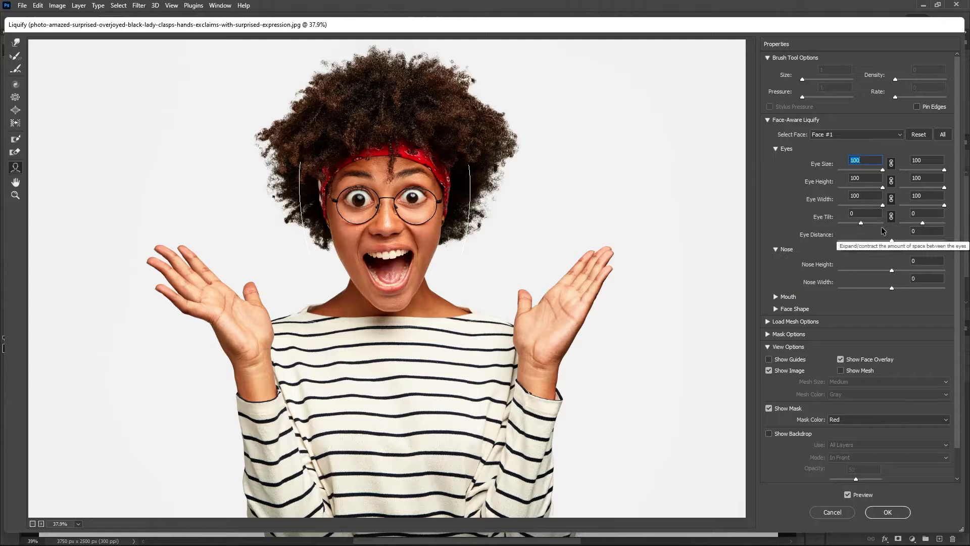
Set the face's Eye Tilt to 6 for both eyes, Eye Distance to 1 and Nose Height to 48
{"action": "left_click_drag", "start_coordinate": [861, 223], "coordinate": [857, 231]}
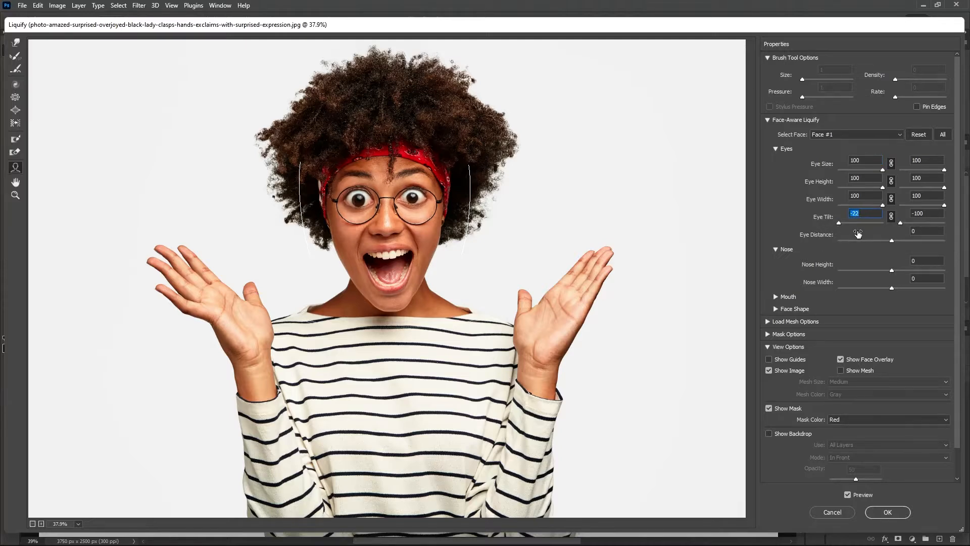
{"action": "type", "text": "6"}
{"action": "key", "text": "Return"}
{"action": "mouse_move", "coordinate": [890, 240]}
{"action": "left_mouse_down"}
{"action": "mouse_move", "coordinate": [877, 240]}
{"action": "mouse_move", "coordinate": [891, 238]}
{"action": "left_mouse_up"}
{"action": "left_click_drag", "start_coordinate": [882, 170], "coordinate": [928, 204]}
{"action": "left_click_drag", "start_coordinate": [892, 270], "coordinate": [917, 270]}
Adjust the mouth in Liquify: Smile 26, Upper Lip 100 and Lower Lip -100
{"action": "left_click", "coordinate": [775, 296]}
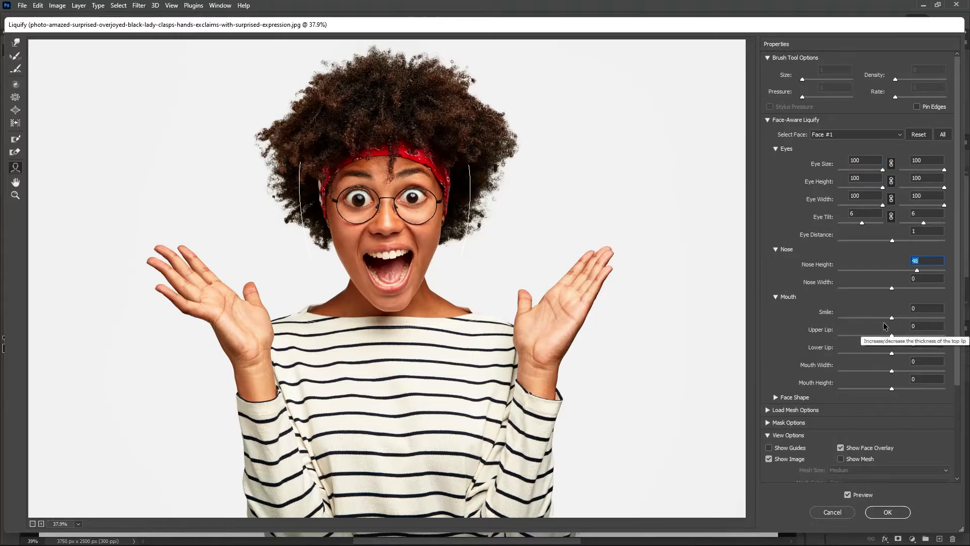
{"action": "left_click_drag", "start_coordinate": [892, 317], "coordinate": [908, 318]}
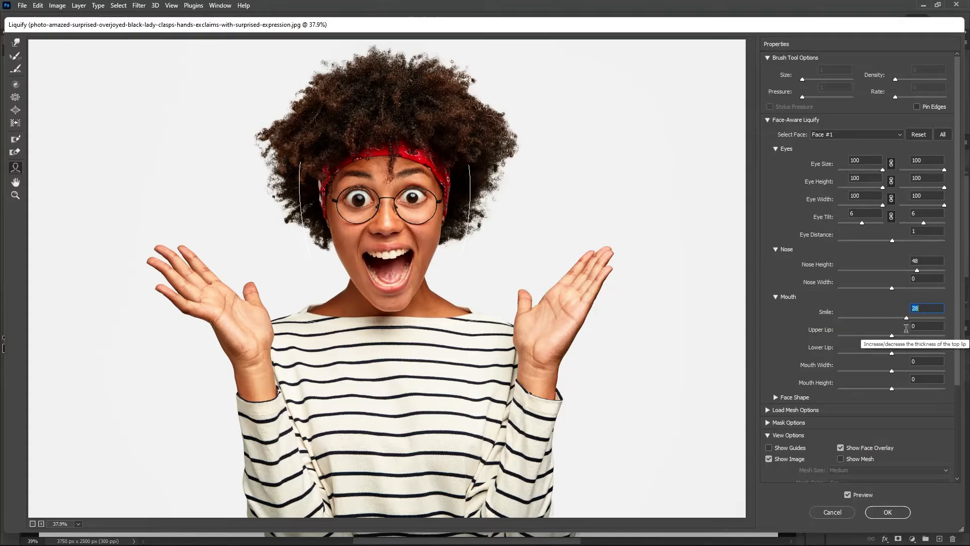
{"action": "scroll", "coordinate": [905, 331], "scroll_direction": "down", "scroll_amount": 5}
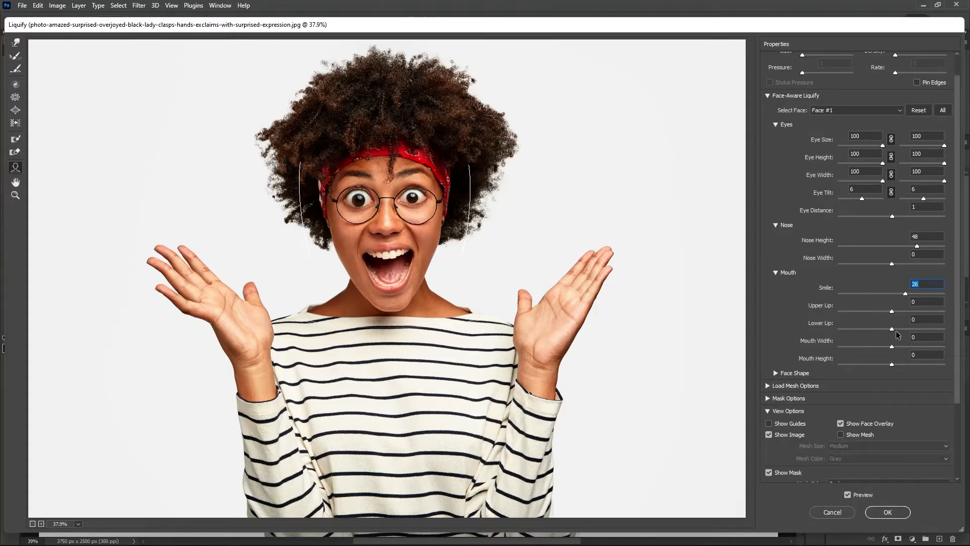
{"action": "left_click_drag", "start_coordinate": [892, 312], "coordinate": [947, 313]}
{"action": "left_click_drag", "start_coordinate": [892, 329], "coordinate": [825, 323]}
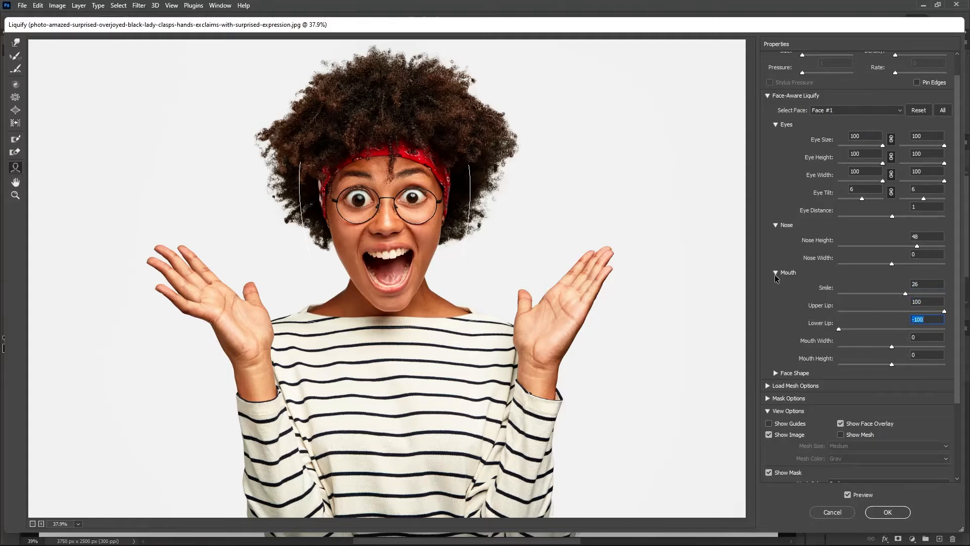
Reshape the face in Liquify with Chin Height -100, Jawline 100 and Face Width 79
{"action": "left_click", "coordinate": [776, 373]}
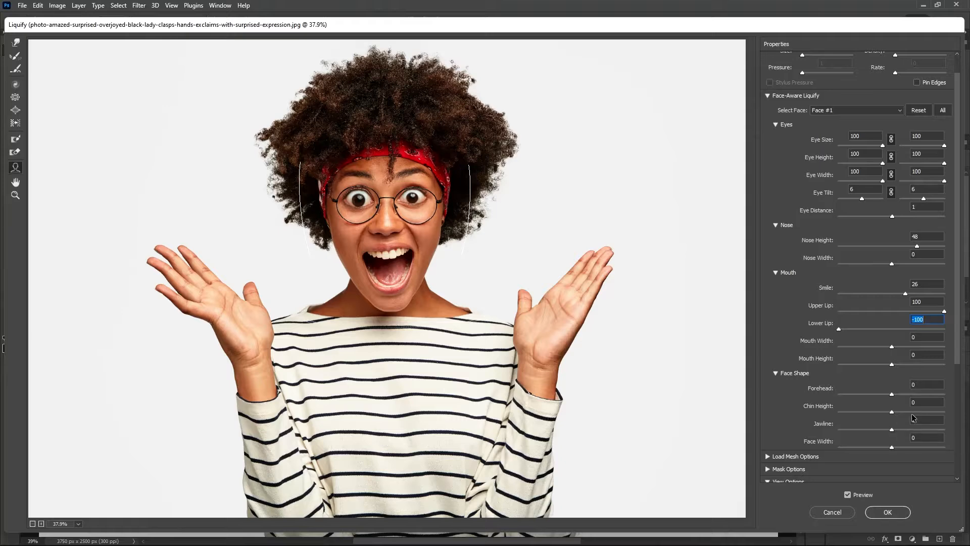
{"action": "left_click_drag", "start_coordinate": [891, 411], "coordinate": [810, 404]}
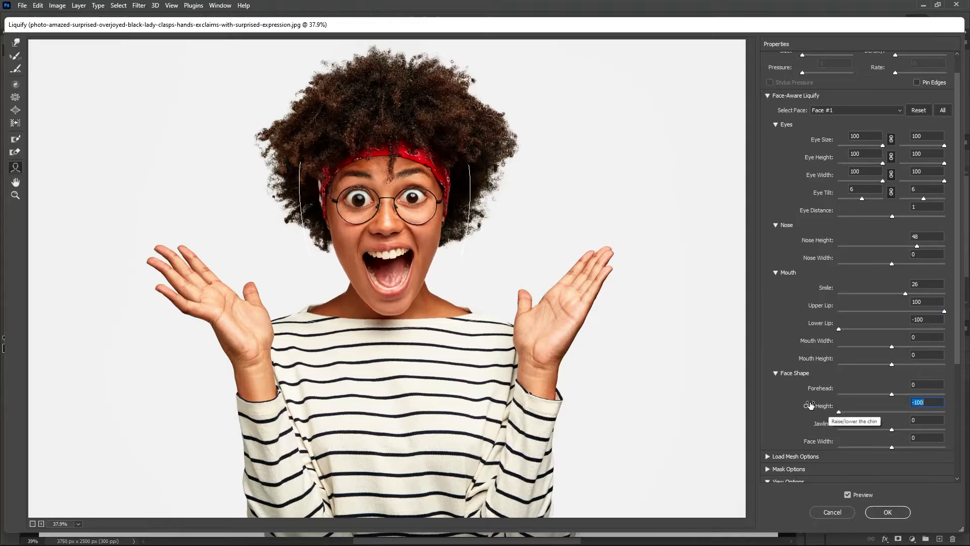
{"action": "left_click_drag", "start_coordinate": [892, 430], "coordinate": [944, 429]}
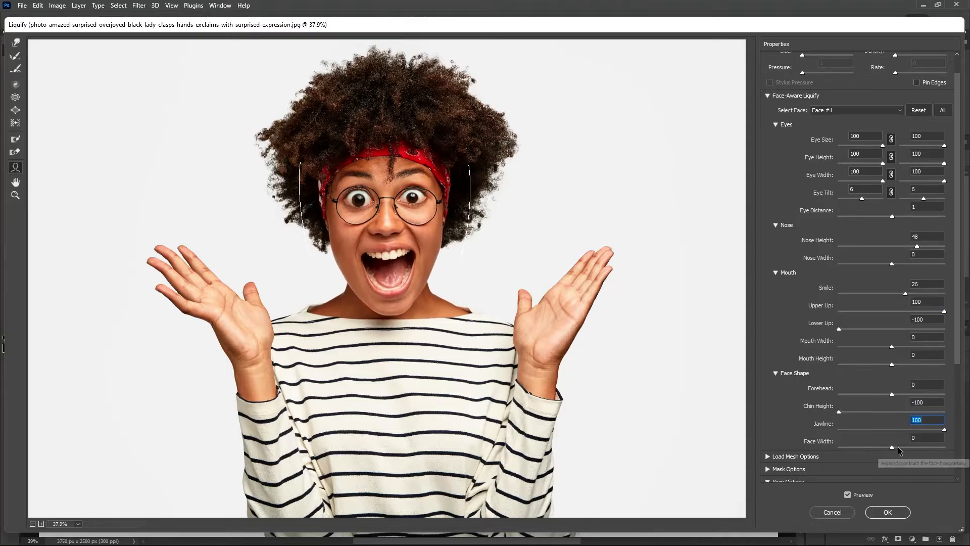
{"action": "left_click_drag", "start_coordinate": [893, 447], "coordinate": [935, 449]}
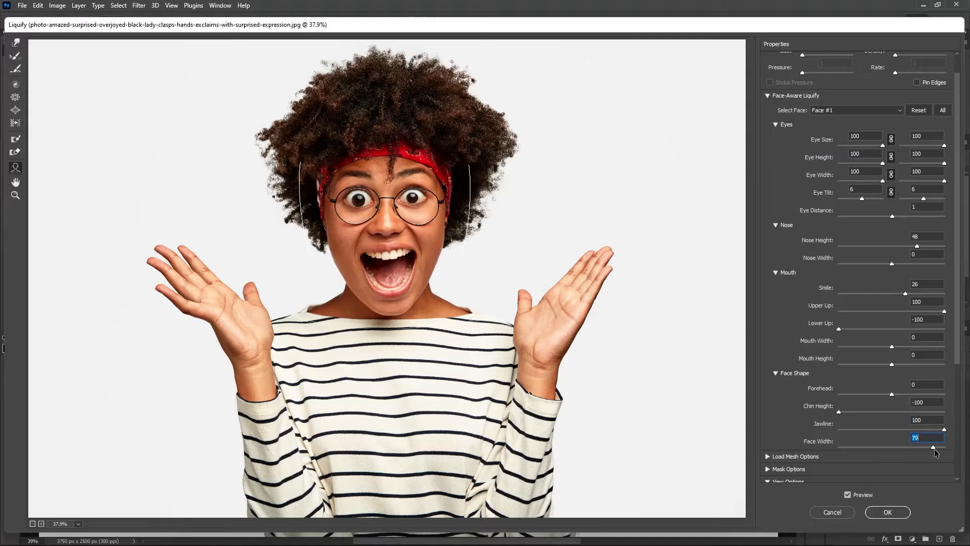
Compare the face with and without the Liquify preview, and apply the filter
{"action": "left_click", "coordinate": [847, 495]}
{"action": "left_click", "coordinate": [847, 495]}
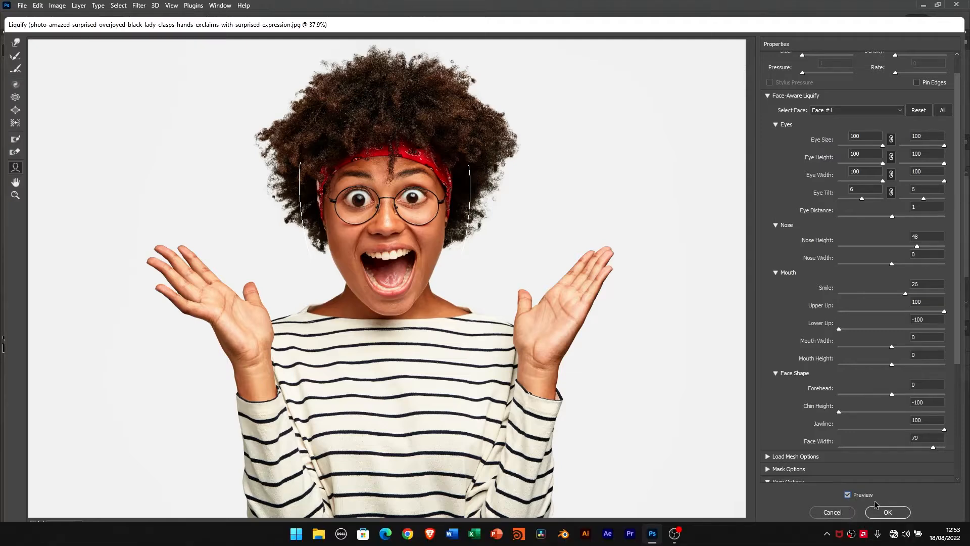
{"action": "left_click", "coordinate": [858, 495]}
{"action": "left_click", "coordinate": [858, 495]}
{"action": "left_click", "coordinate": [885, 512]}
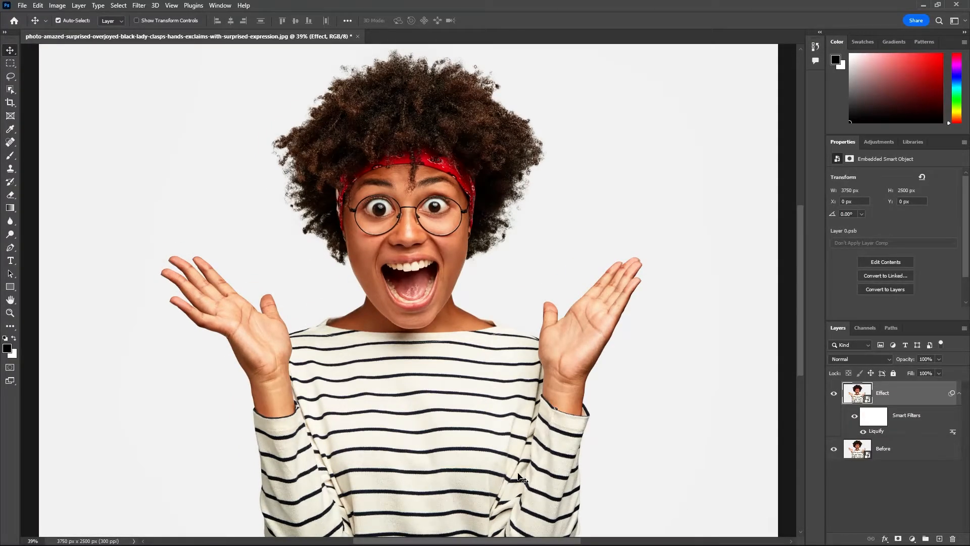
Apply the Poster Edges filter to the Effect layer with Edge Thickness 0, Edge Intensity 0 and Posterization 2
{"action": "key", "text": "ctrl+minus"}
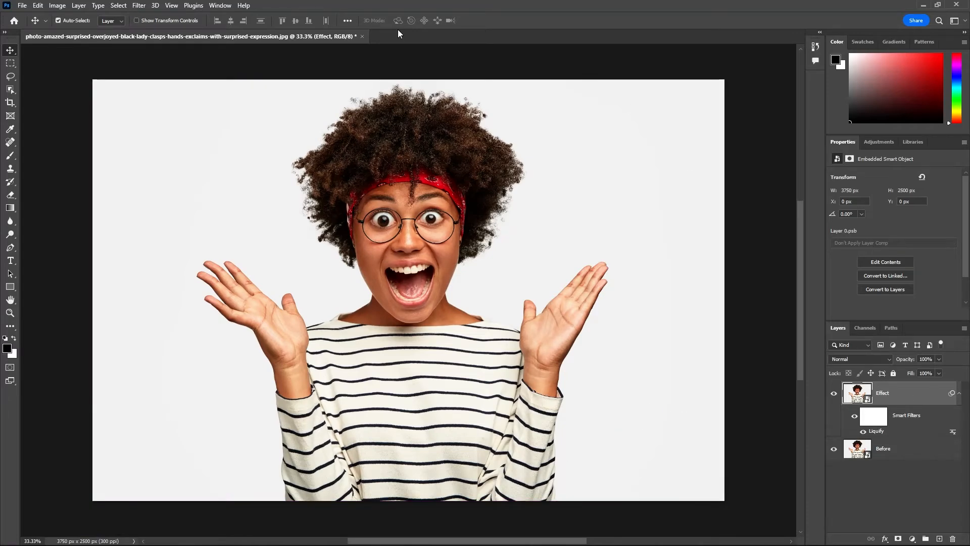
{"action": "left_click", "coordinate": [139, 5]}
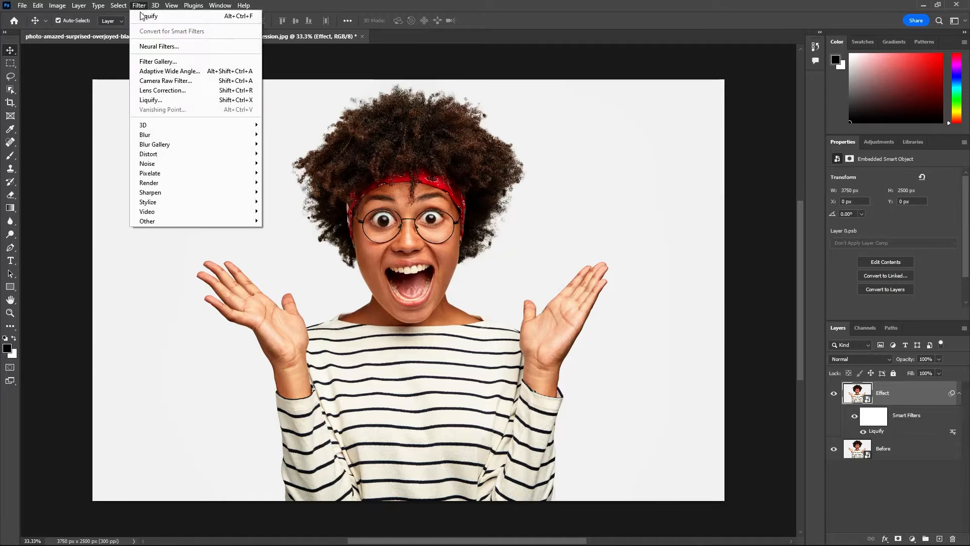
{"action": "left_click", "coordinate": [165, 61]}
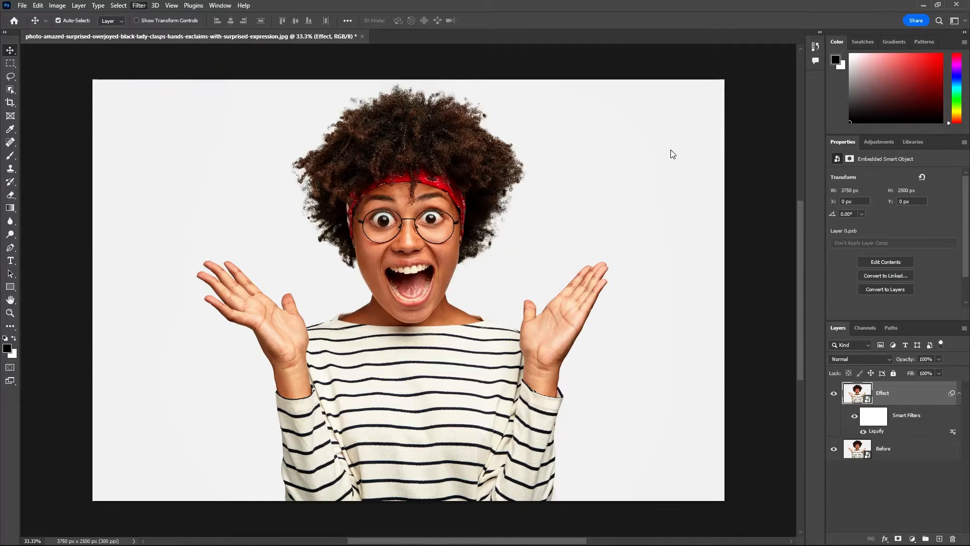
{"action": "left_click_drag", "start_coordinate": [598, 197], "coordinate": [137, 166]}
{"action": "left_click_drag", "start_coordinate": [935, 100], "coordinate": [780, 116]}
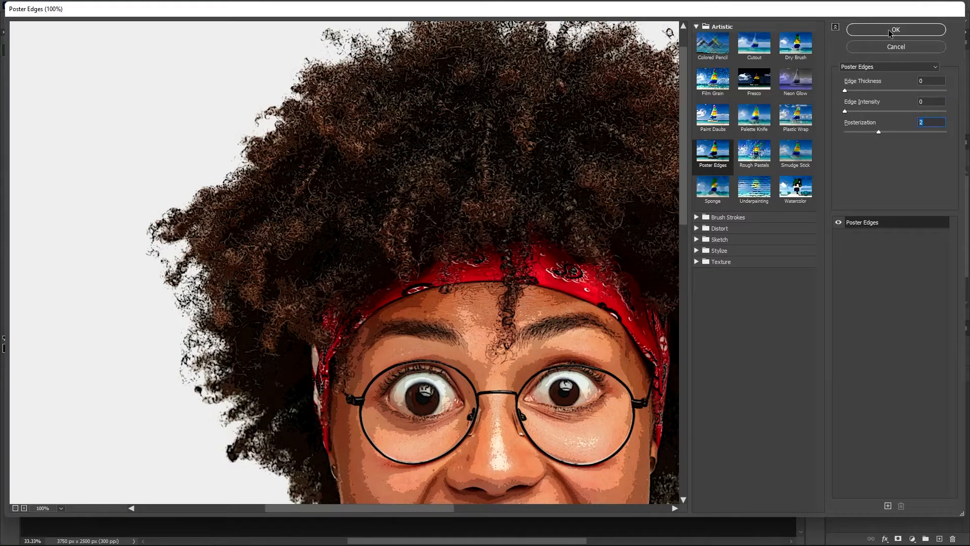
{"action": "left_click_drag", "start_coordinate": [580, 216], "coordinate": [465, 77]}
{"action": "left_click_drag", "start_coordinate": [379, 367], "coordinate": [266, 233]}
{"action": "left_click_drag", "start_coordinate": [526, 107], "coordinate": [596, 187]}
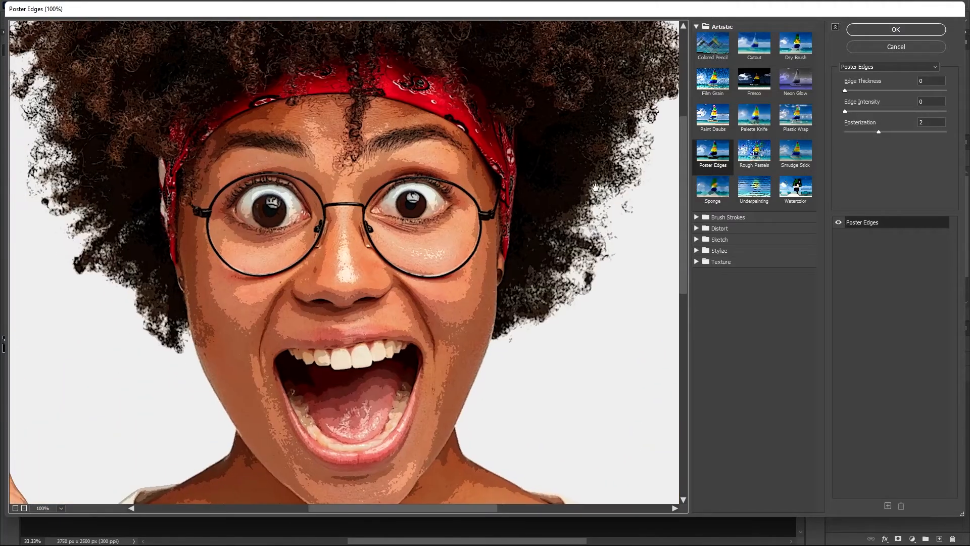
{"action": "left_click", "coordinate": [918, 29]}
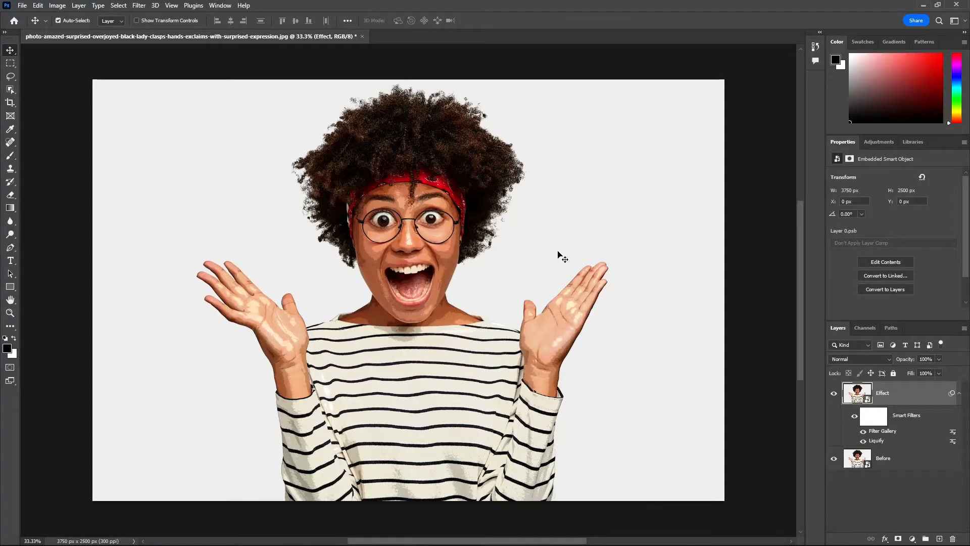
Apply an Unsharp Mask to the Effect layer with Amount 90%, Radius 5.0 pixels and Threshold 10 levels
{"action": "left_click", "coordinate": [142, 9]}
{"action": "mouse_move", "coordinate": [186, 192]}
{"action": "left_click", "coordinate": [290, 230]}
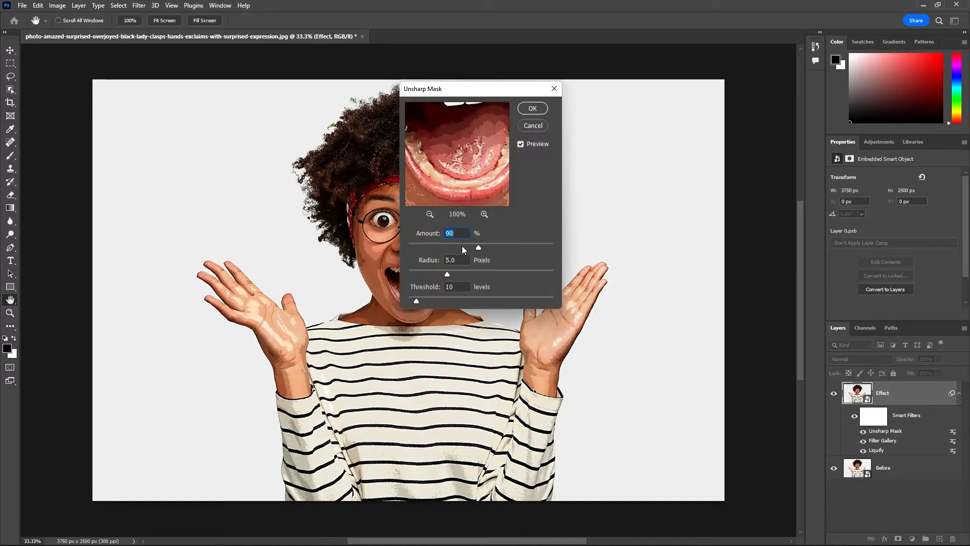
{"action": "left_click", "coordinate": [439, 262]}
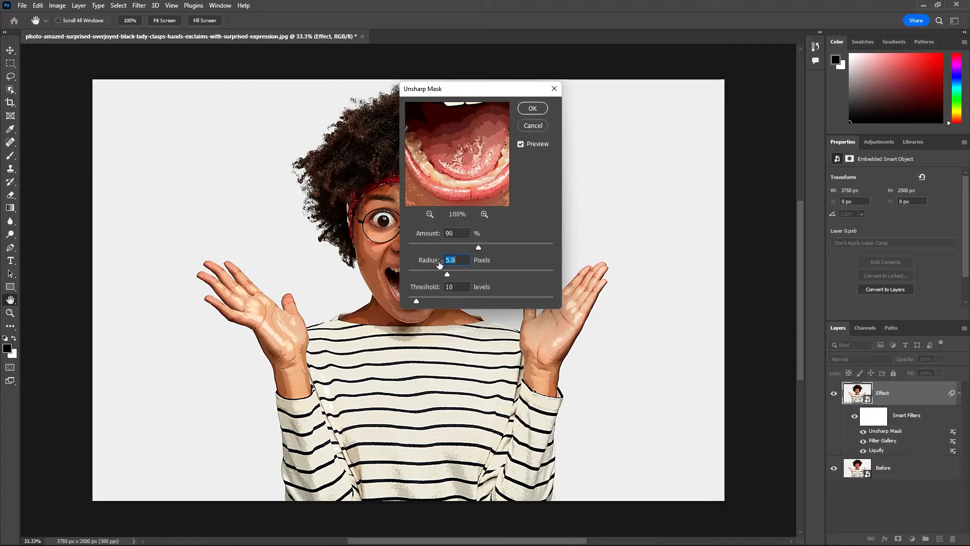
{"action": "left_click", "coordinate": [458, 291]}
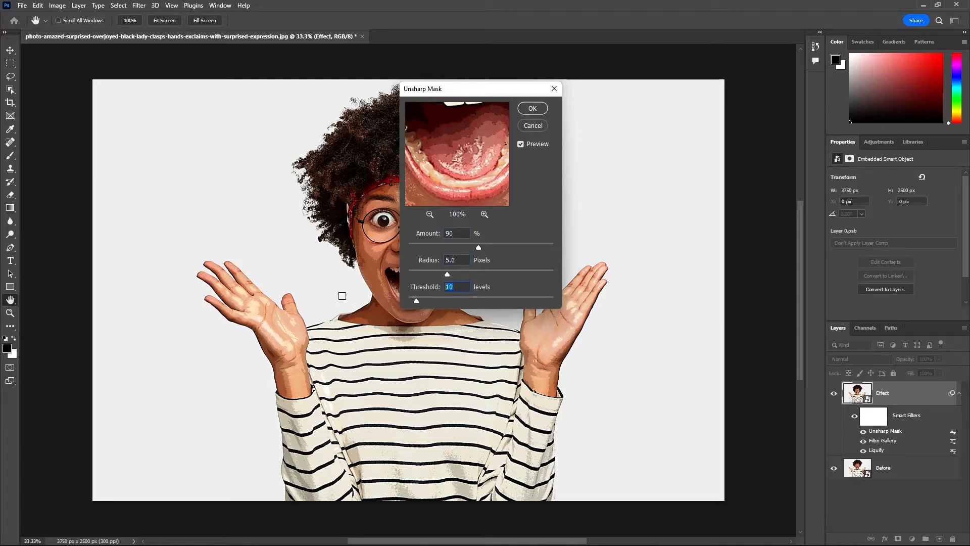
{"action": "left_click", "coordinate": [527, 110]}
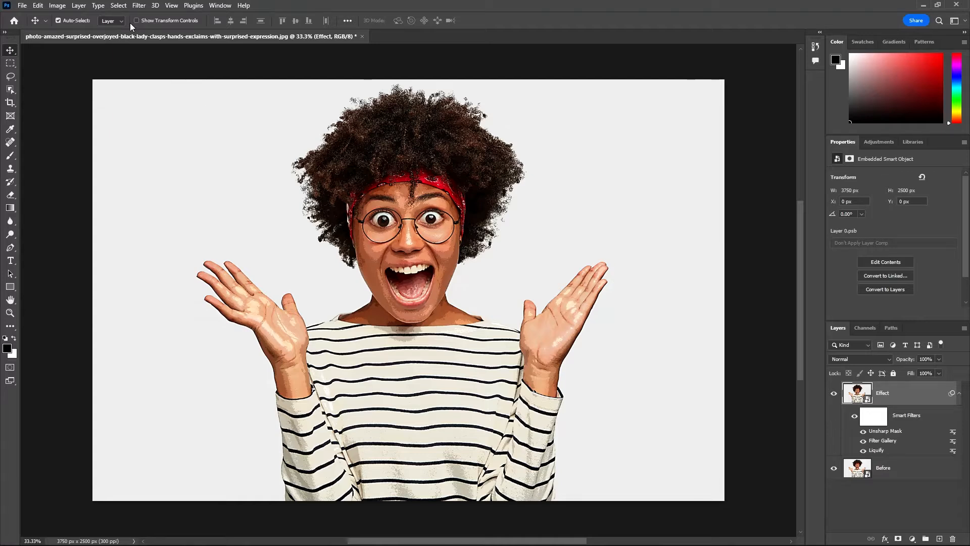
Apply Oil Paint to the Effect layer with Stylization 4.0, Cleanliness 3.0, Scale 0.1, Bristle Detail 0.0 and Lighting off
{"action": "left_click", "coordinate": [139, 5]}
{"action": "mouse_move", "coordinate": [192, 202]}
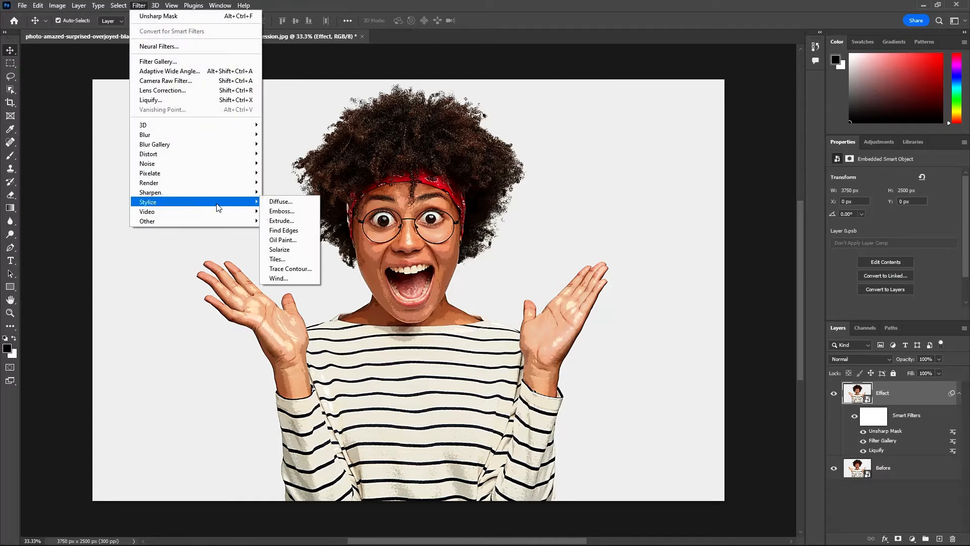
{"action": "left_click", "coordinate": [309, 242]}
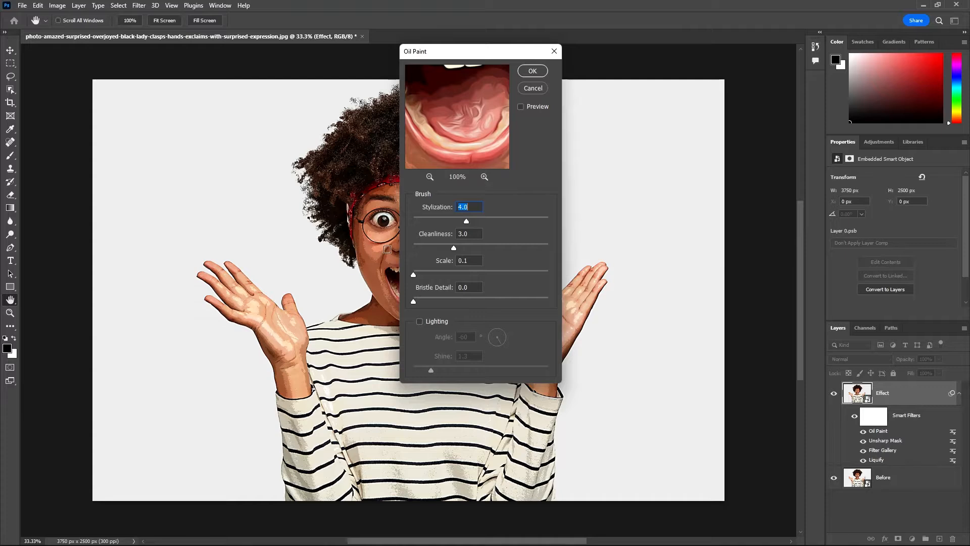
{"action": "left_click", "coordinate": [423, 238]}
{"action": "left_click_drag", "start_coordinate": [469, 260], "coordinate": [407, 258]}
{"action": "type", "text": "0.1"}
{"action": "type", "text": "00"}
{"action": "key", "text": "BackSpace"}
{"action": "left_click", "coordinate": [419, 322]}
{"action": "left_click", "coordinate": [420, 322]}
{"action": "left_click", "coordinate": [532, 71]}
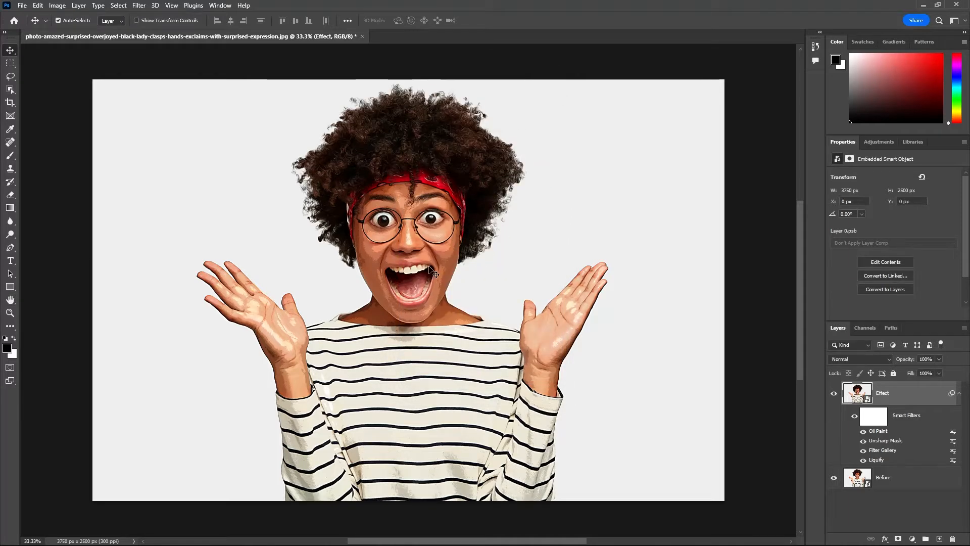
{"action": "key", "text": "ctrl+plus"}
{"action": "left_click_drag", "start_coordinate": [462, 156], "coordinate": [454, 246]}
{"action": "left_click_drag", "start_coordinate": [417, 355], "coordinate": [422, 326]}
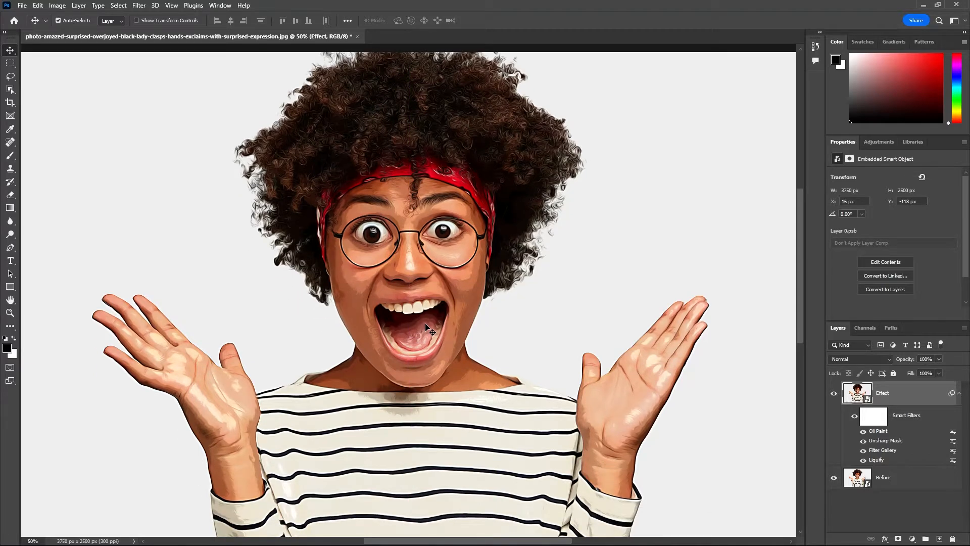
{"action": "key", "text": "ctrl+z"}
Apply a second Unsharp Mask to the Effect layer with Amount 60%, Radius 5.0 pixels and Threshold 10 levels
{"action": "left_click_drag", "start_coordinate": [424, 324], "coordinate": [353, 253]}
{"action": "left_click", "coordinate": [139, 6]}
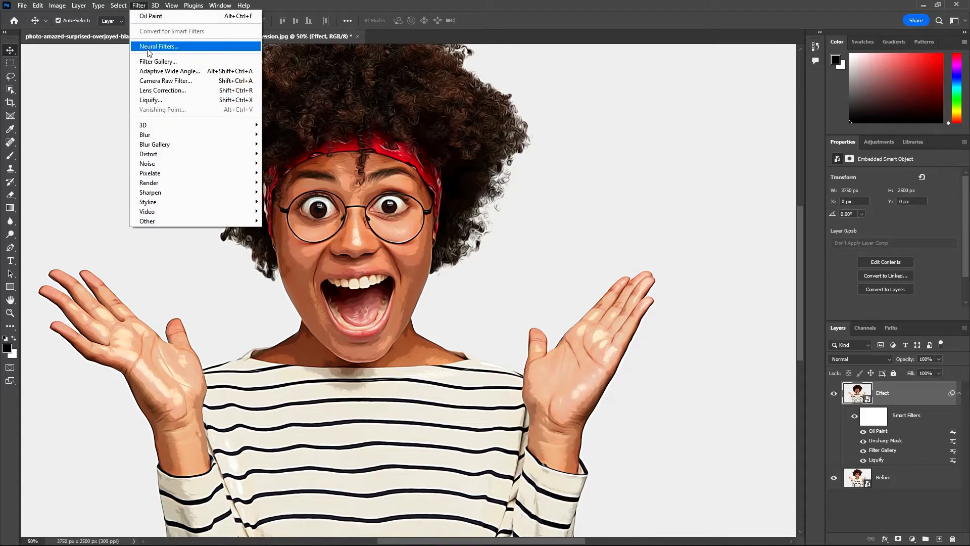
{"action": "left_click", "coordinate": [282, 230]}
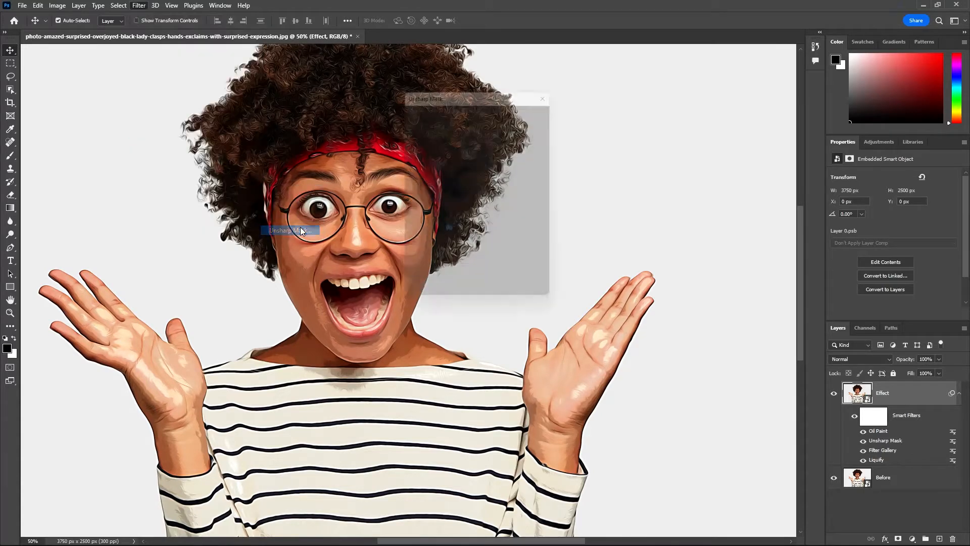
{"action": "left_click_drag", "start_coordinate": [441, 244], "coordinate": [450, 280]}
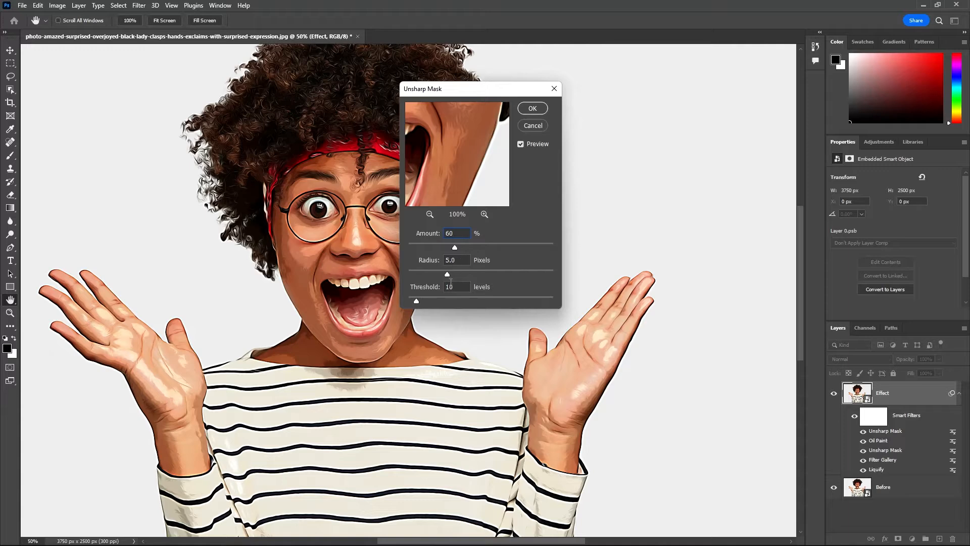
{"action": "type", "text": "5"}
{"action": "left_click", "coordinate": [532, 109]}
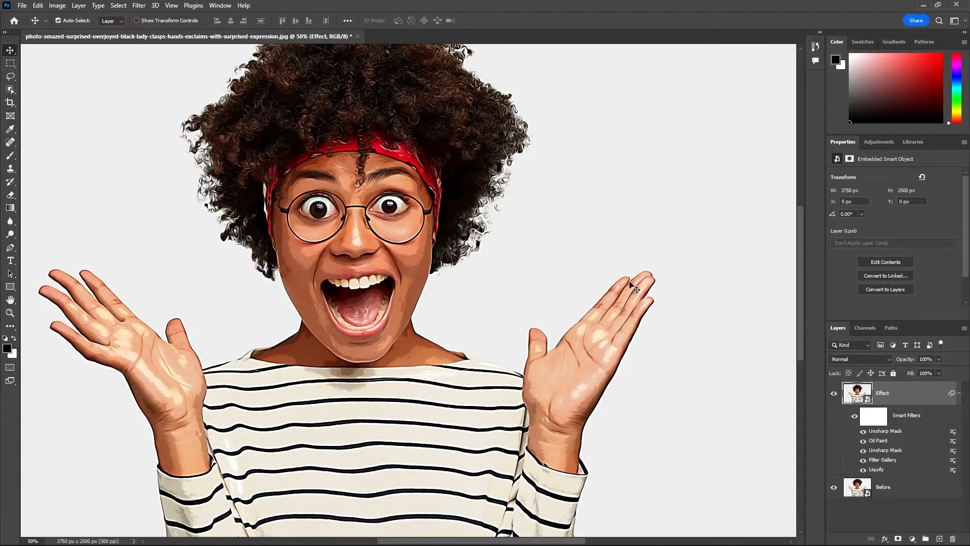
Duplicate the Before layer and place the copy above the Effect layer
{"action": "scroll", "coordinate": [633, 294], "scroll_direction": "down", "scroll_amount": 2}
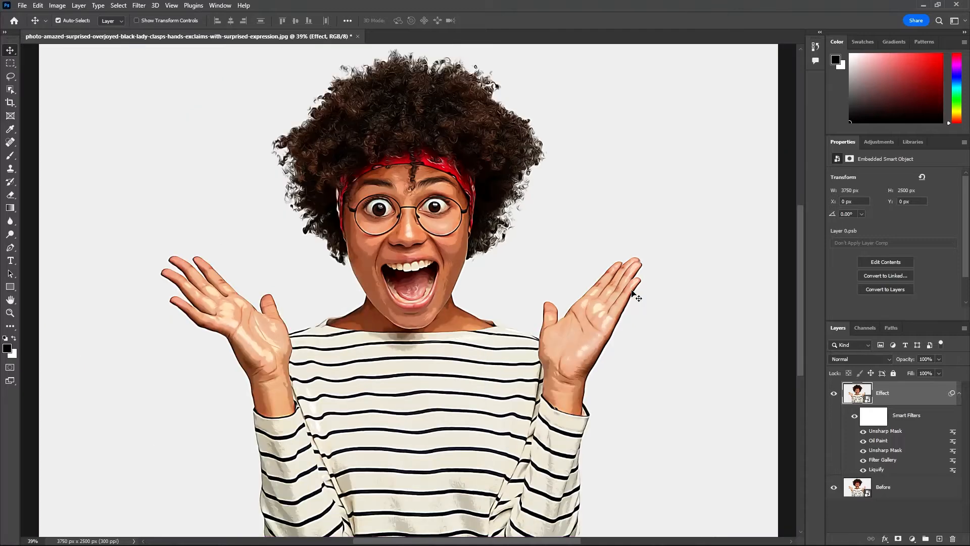
{"action": "left_click", "coordinate": [922, 486]}
{"action": "key", "text": "ctrl+j"}
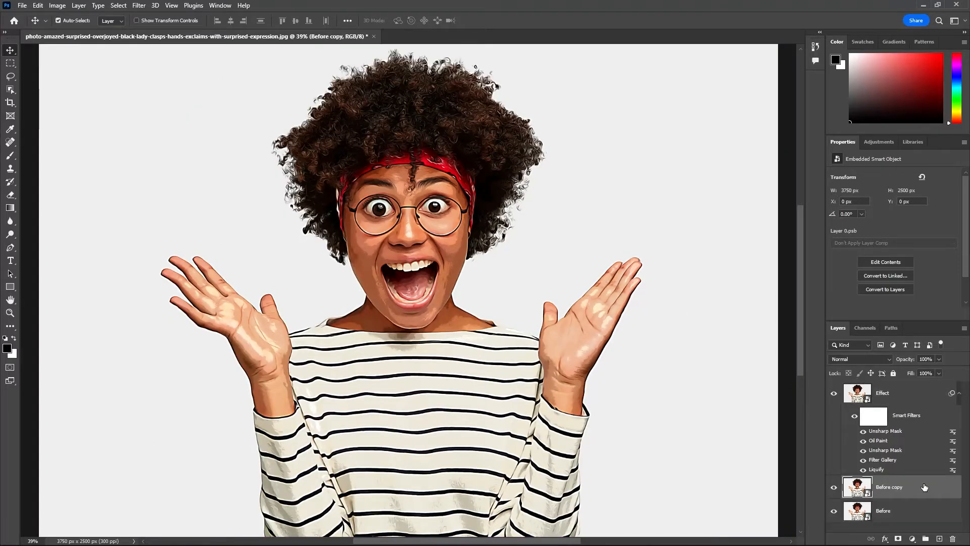
{"action": "left_click_drag", "start_coordinate": [924, 486], "coordinate": [922, 391]}
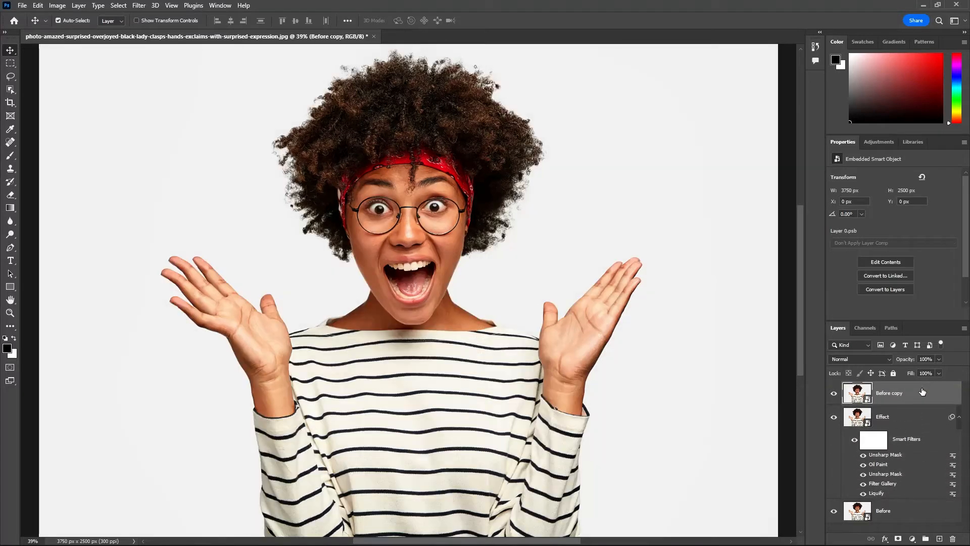
Rename the copied layer at the top of the layer stack as Outlines
{"action": "double_click", "coordinate": [890, 394]}
{"action": "type", "text": "Outl"}
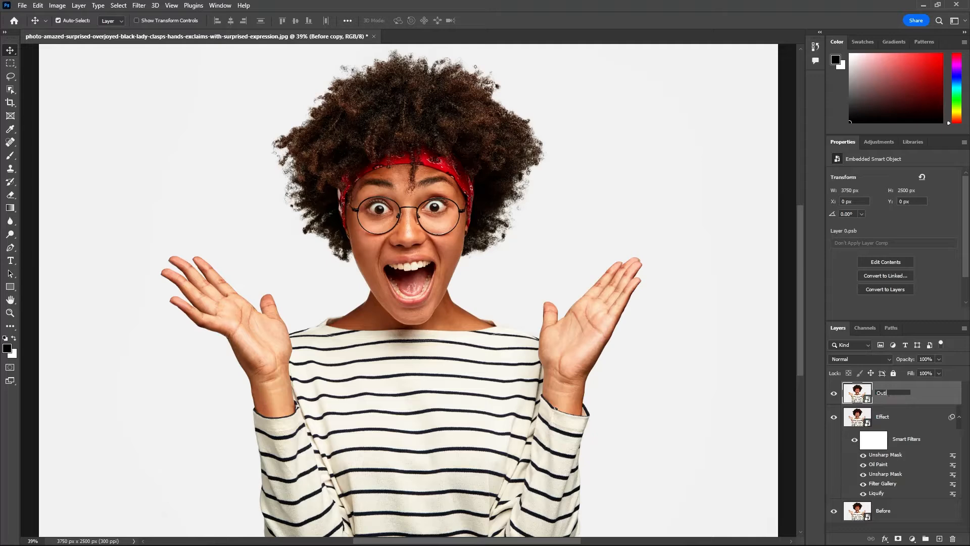
{"action": "type", "text": "ines"}
{"action": "key", "text": "Return"}
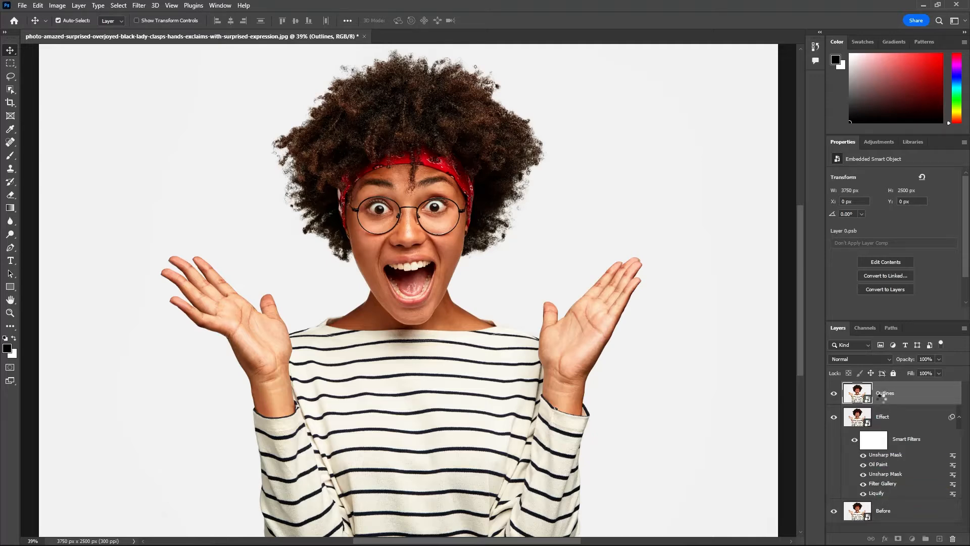
Copy the Liquify smart filter from the Effect layer to the Outlines layer and compare the image with and without it
{"action": "left_click_drag", "start_coordinate": [881, 396], "coordinate": [883, 395]}
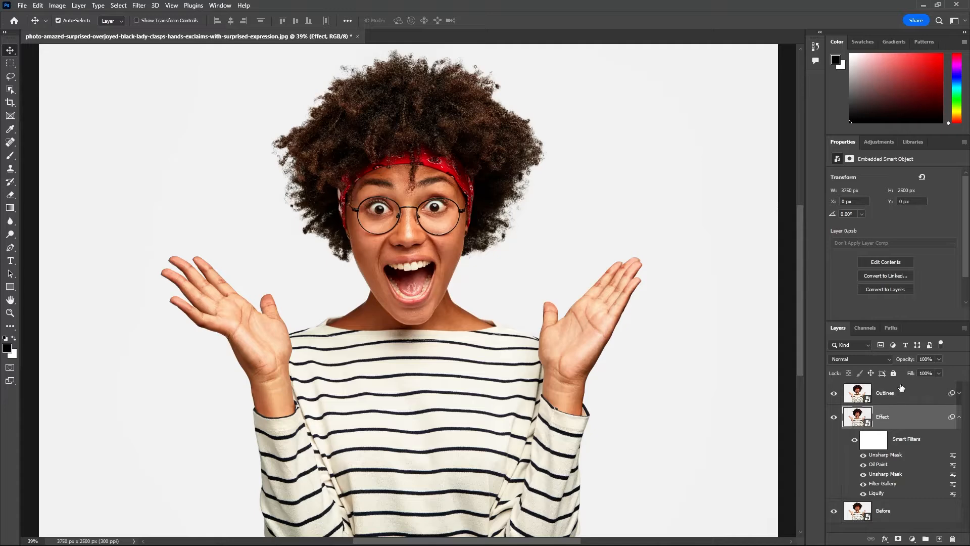
{"action": "left_click", "coordinate": [901, 389]}
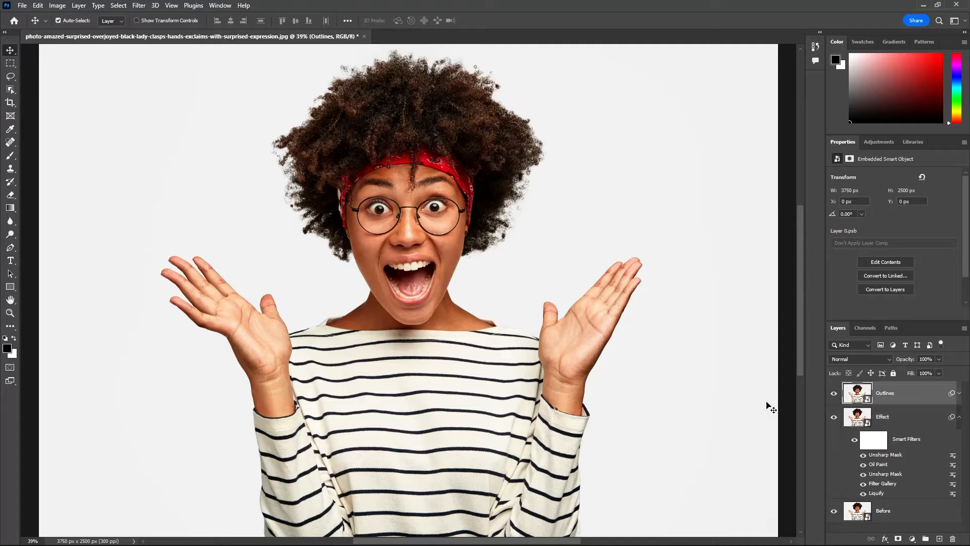
{"action": "left_click", "coordinate": [959, 393]}
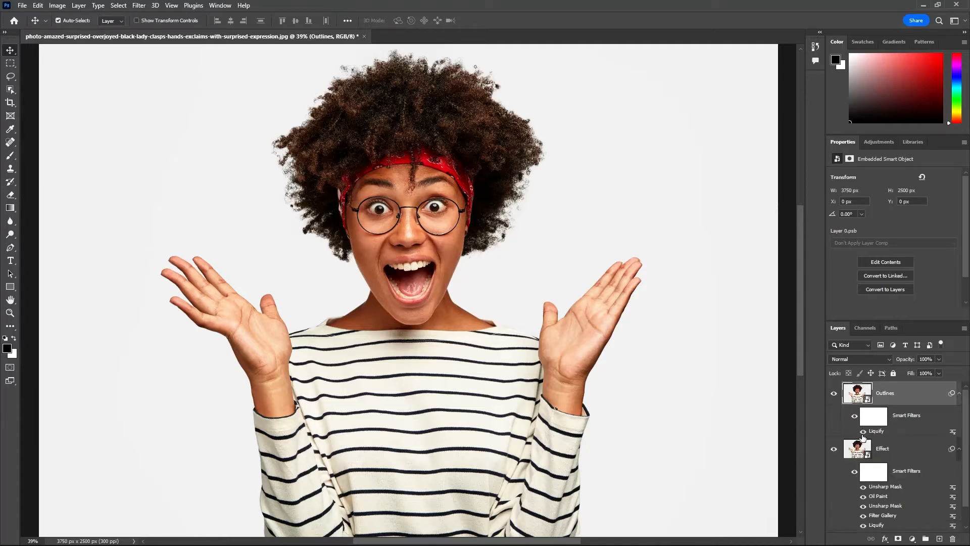
{"action": "left_click", "coordinate": [854, 424]}
{"action": "left_click", "coordinate": [854, 416]}
{"action": "left_click", "coordinate": [854, 416]}
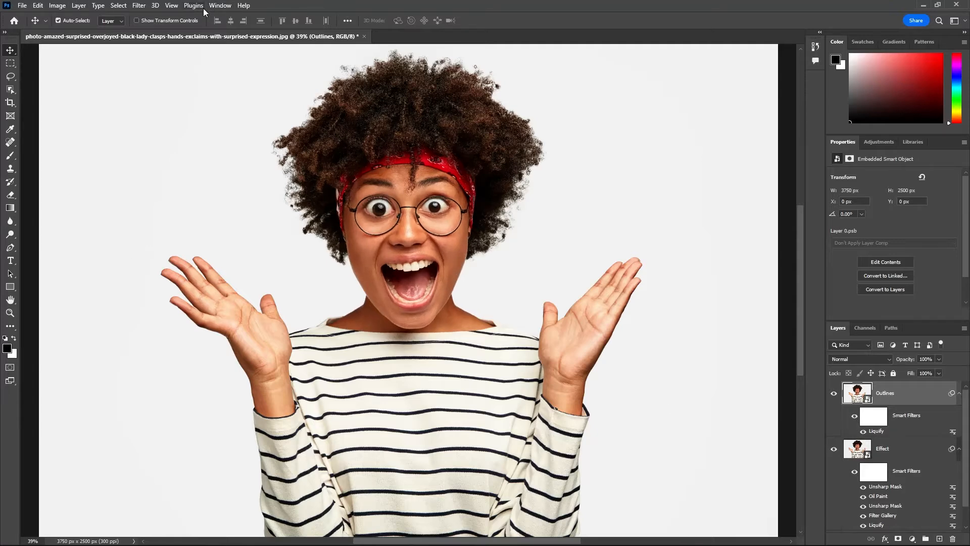
Apply Poster Edges to the Outlines layer with Edge Thickness 0, Edge Intensity 3 and Posterization 6
{"action": "left_click", "coordinate": [139, 5]}
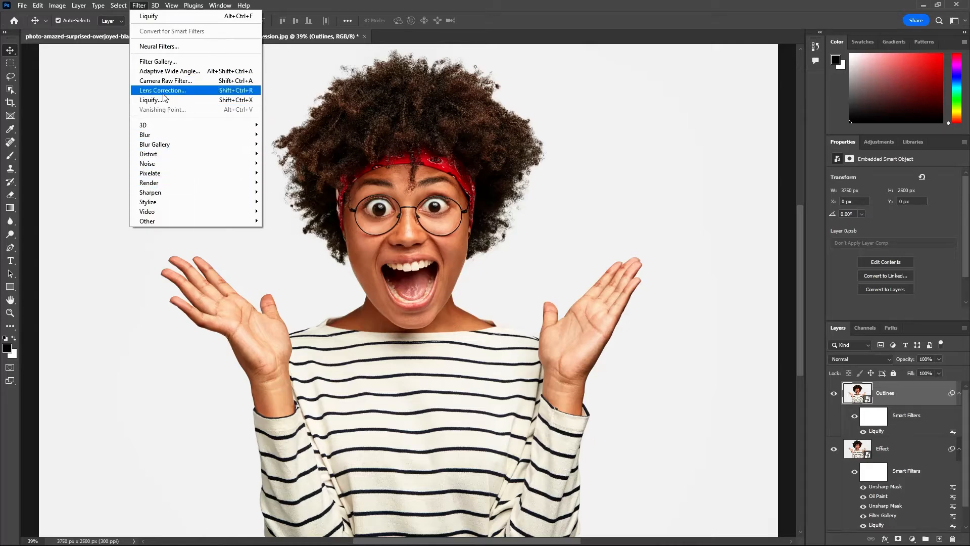
{"action": "left_click", "coordinate": [161, 61]}
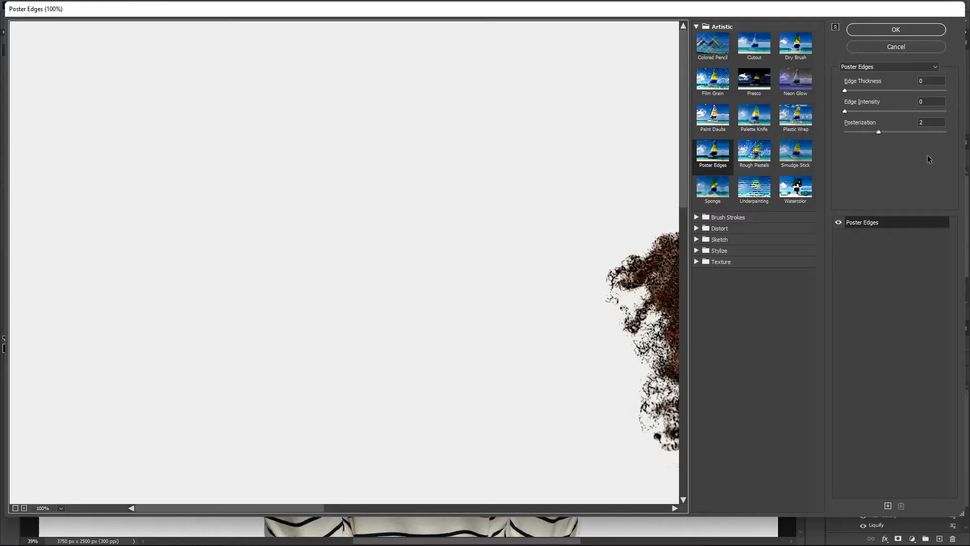
{"action": "left_click_drag", "start_coordinate": [585, 237], "coordinate": [188, 230]}
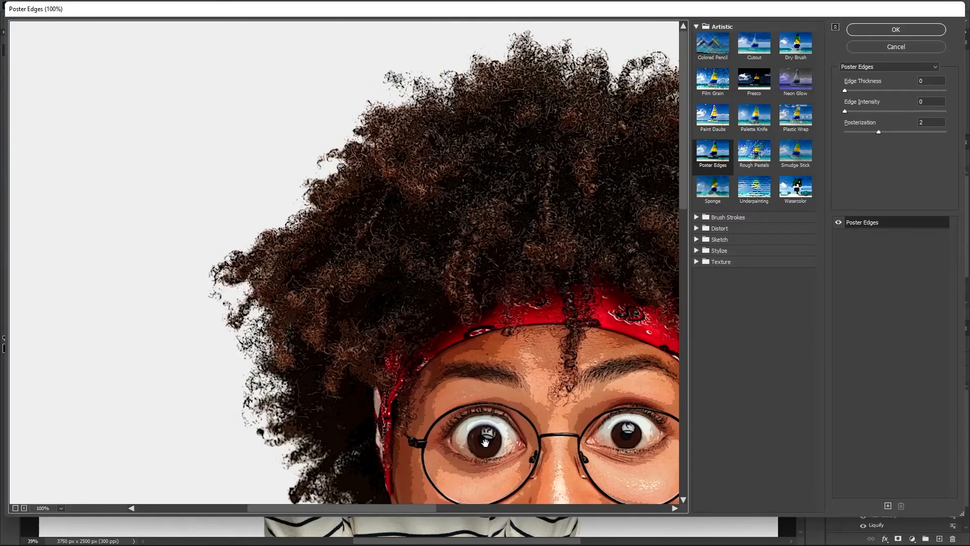
{"action": "left_click_drag", "start_coordinate": [485, 443], "coordinate": [271, 228]}
{"action": "left_click_drag", "start_coordinate": [927, 103], "coordinate": [904, 109]}
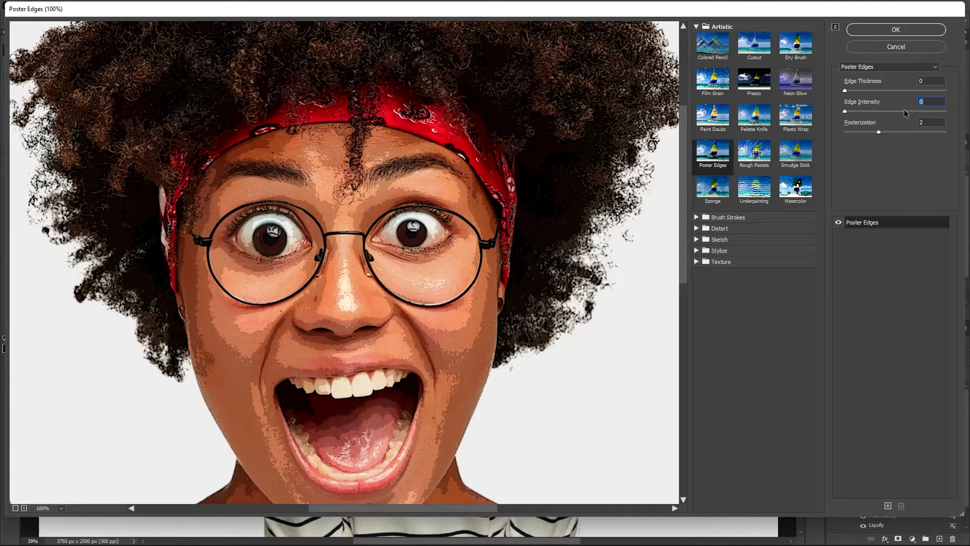
{"action": "type", "text": "3"}
{"action": "key", "text": "Tab"}
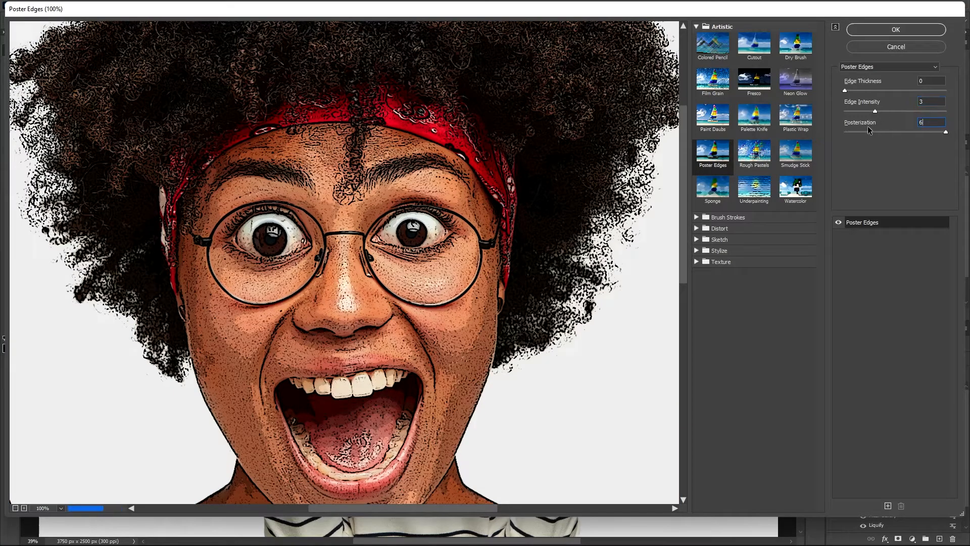
{"action": "left_click", "coordinate": [897, 28]}
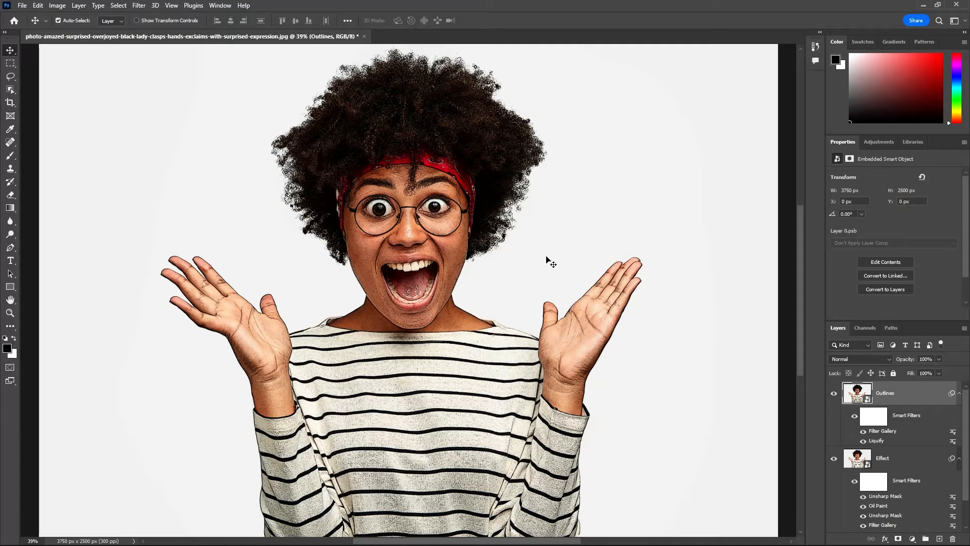
Apply the Oil Paint filter to the Outlines layer, keeping the previously used settings with Stylization 4.0
{"action": "key", "text": "ctrl+plus"}
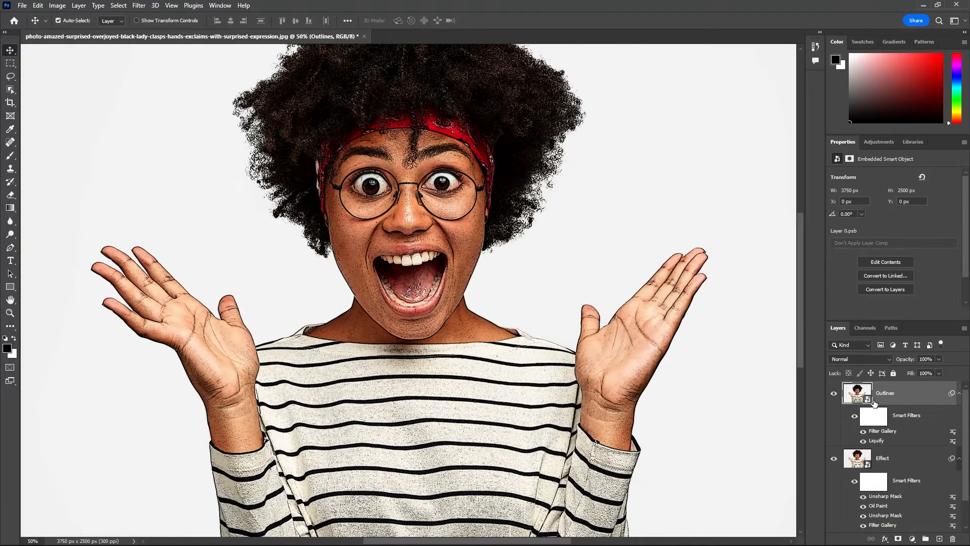
{"action": "left_click", "coordinate": [140, 6]}
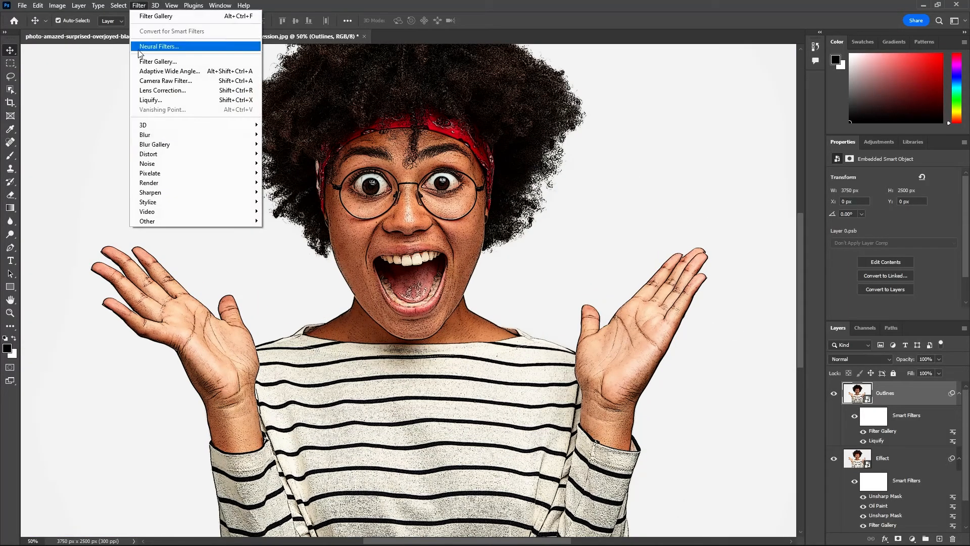
{"action": "mouse_move", "coordinate": [169, 202]}
{"action": "left_click", "coordinate": [275, 240]}
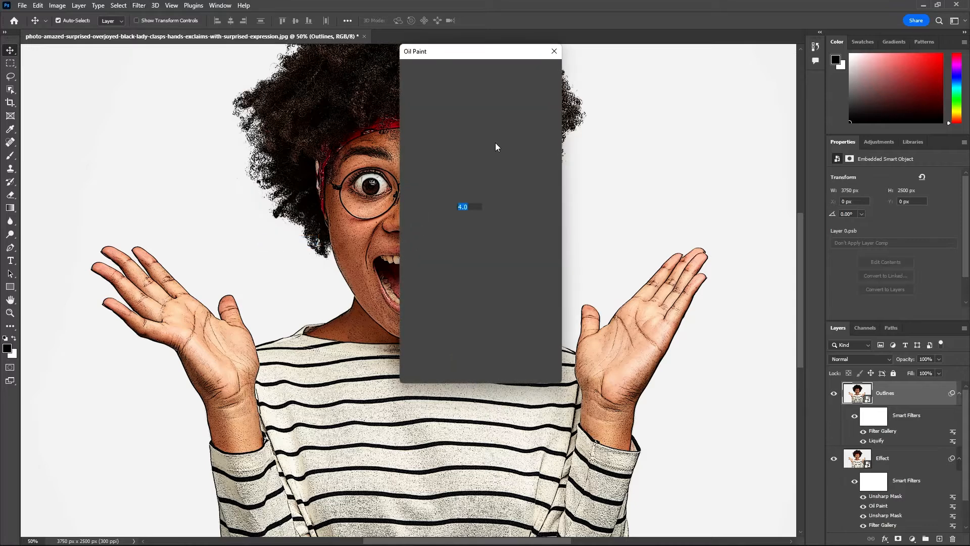
{"action": "left_click", "coordinate": [535, 71]}
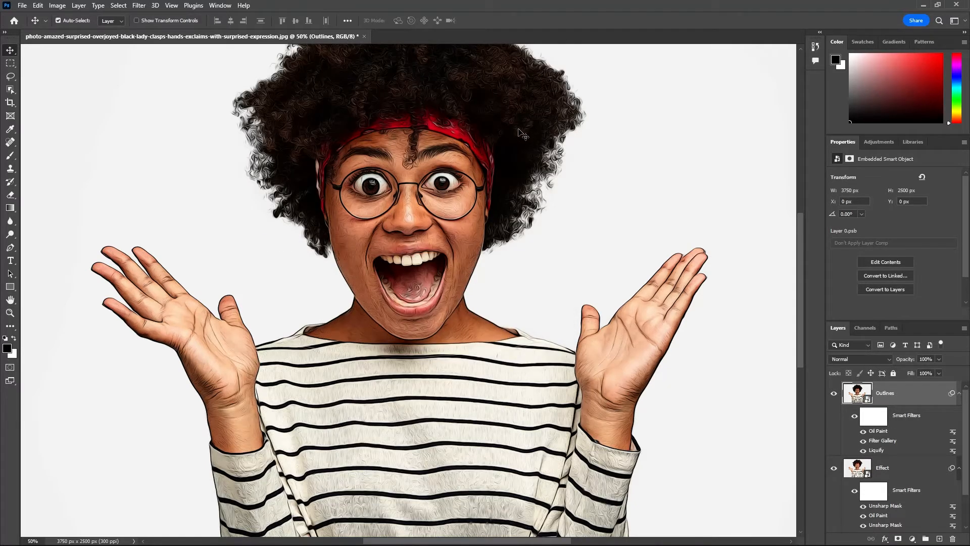
Set the Outlines layer's blend mode to Overlay and its Fill to 40%
{"action": "left_click_drag", "start_coordinate": [504, 129], "coordinate": [476, 134]}
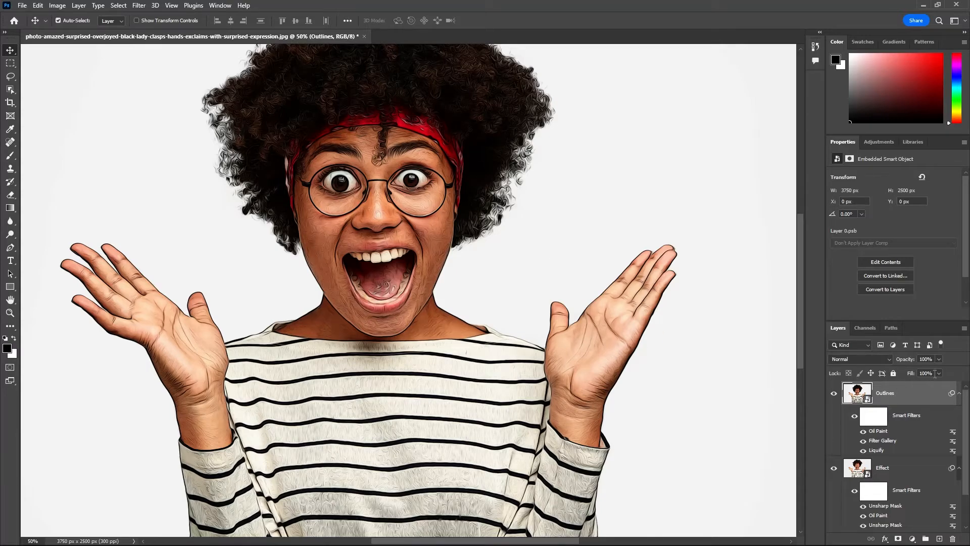
{"action": "left_click", "coordinate": [854, 359]}
{"action": "left_click", "coordinate": [855, 414]}
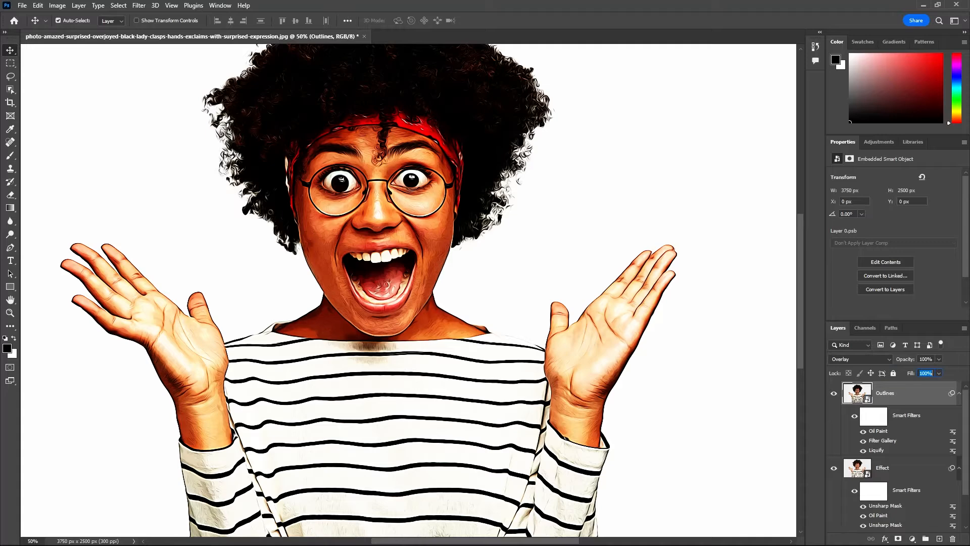
{"action": "type", "text": "40"}
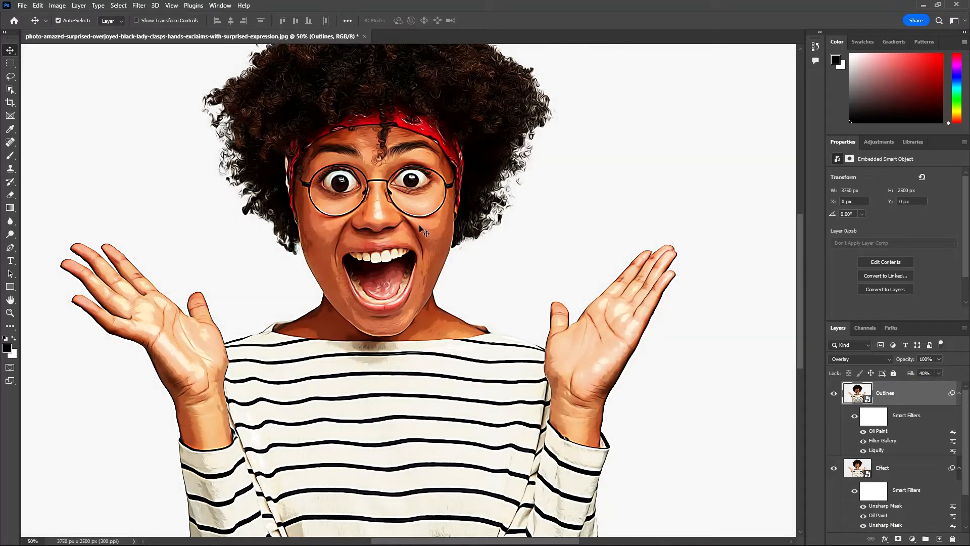
{"action": "left_click_drag", "start_coordinate": [369, 240], "coordinate": [386, 282]}
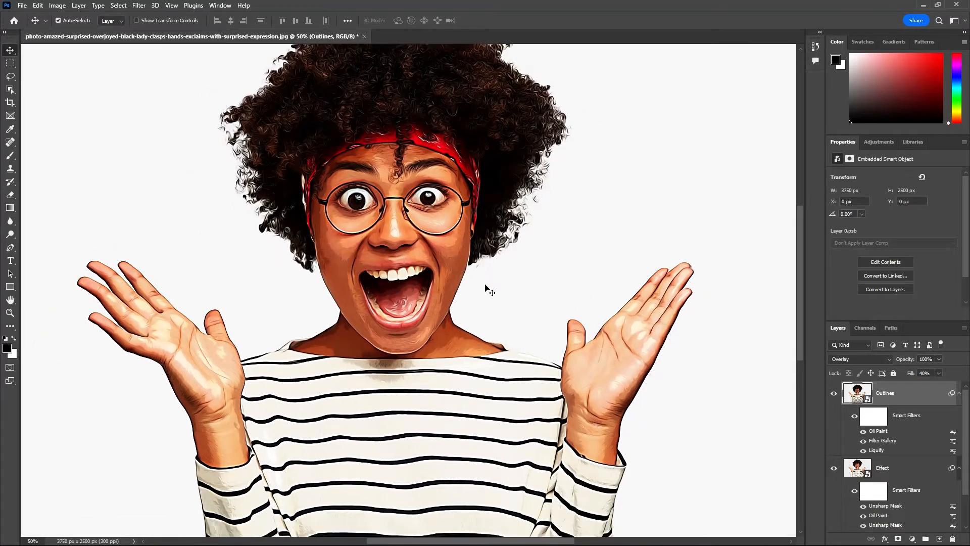
Collapse the smart filter lists of the Outlines and Effect layers and stamp all visible layers into a new top layer named High pas
{"action": "scroll", "coordinate": [489, 288], "scroll_direction": "down", "scroll_amount": 2}
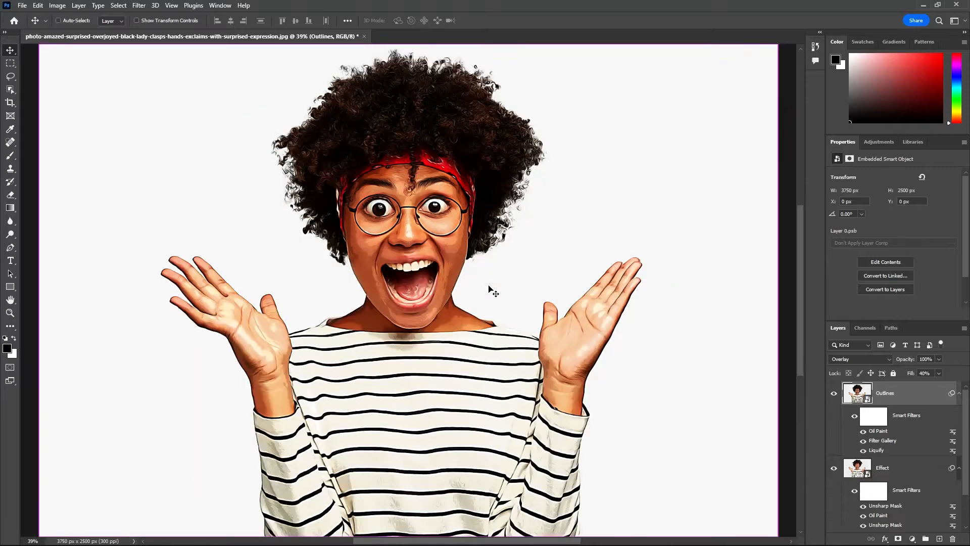
{"action": "scroll", "coordinate": [460, 275], "scroll_direction": "up", "scroll_amount": 4}
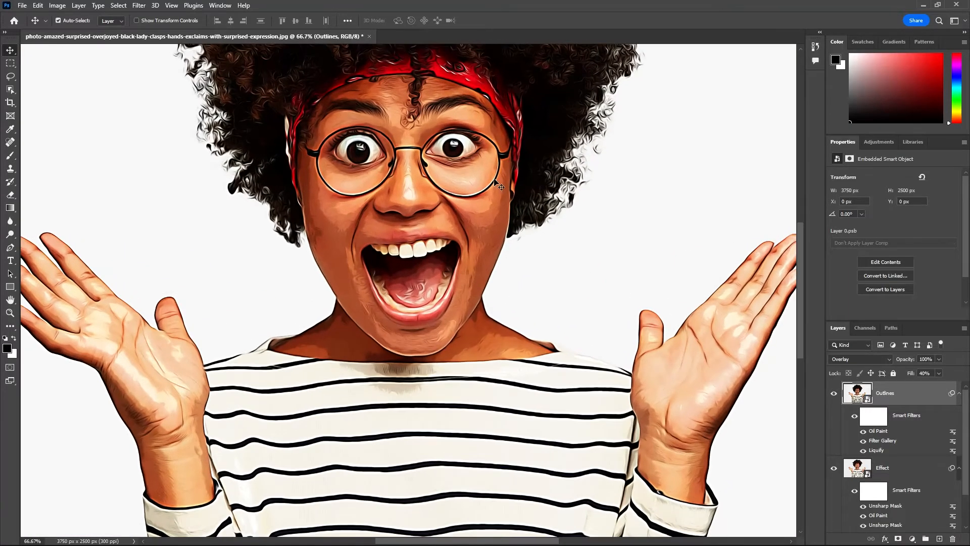
{"action": "left_click_drag", "start_coordinate": [497, 184], "coordinate": [492, 352]}
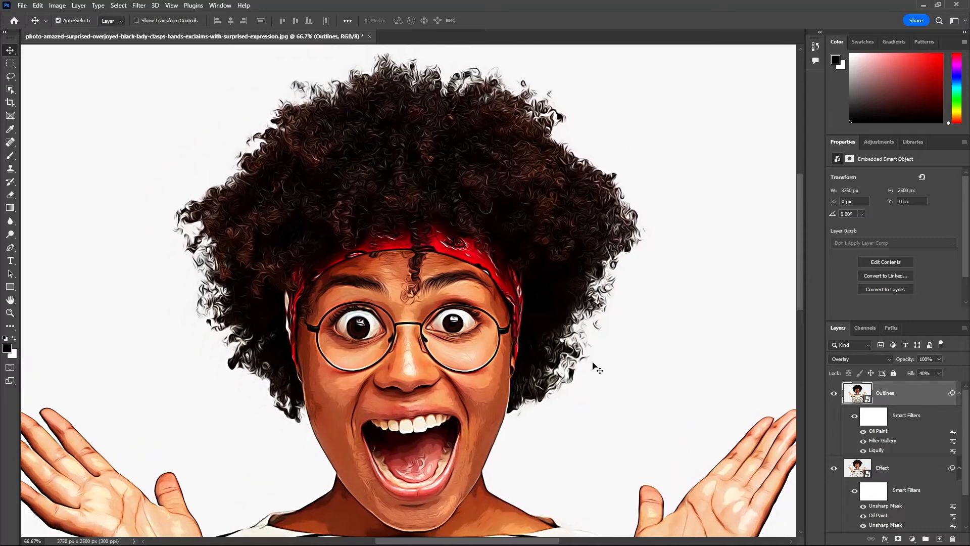
{"action": "left_click", "coordinate": [956, 394]}
{"action": "left_click", "coordinate": [958, 415]}
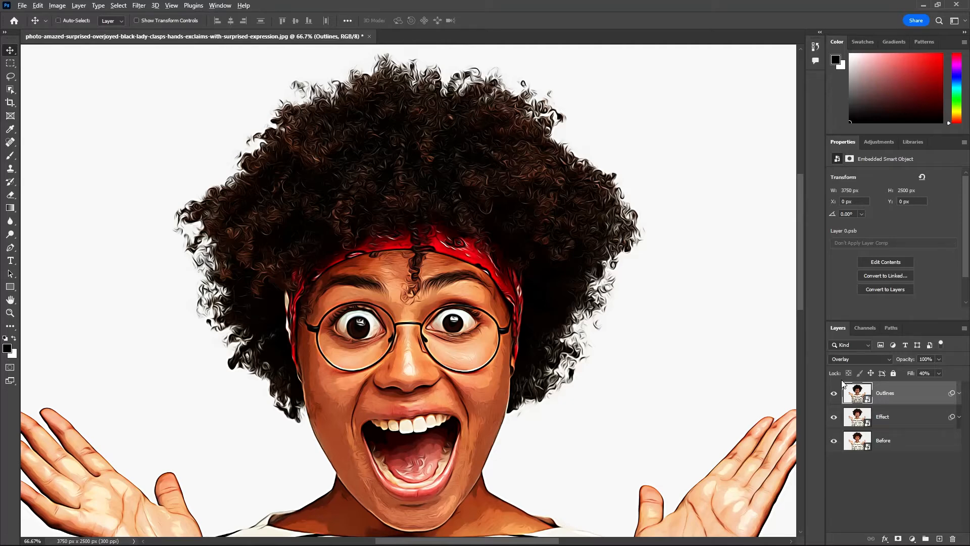
{"action": "key", "text": "ctrl+alt+shift+e"}
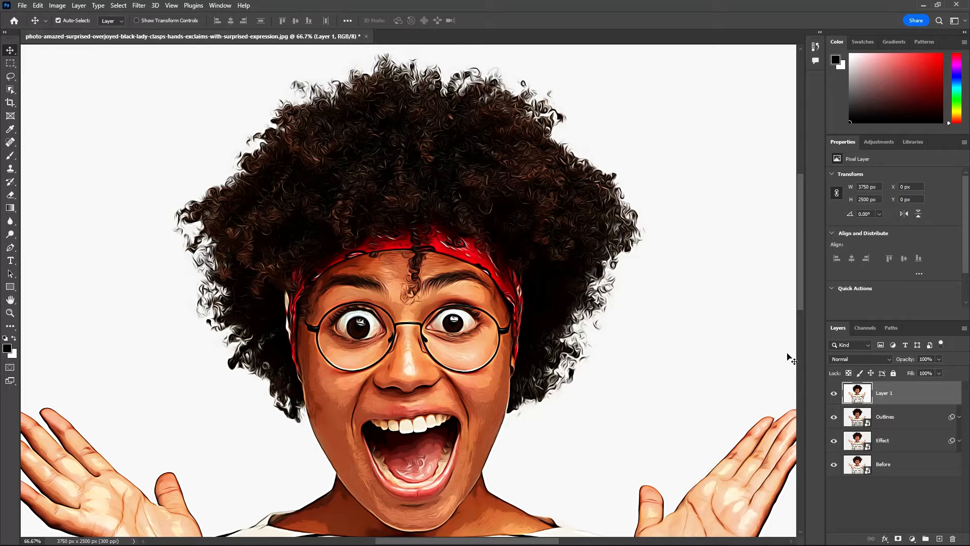
{"action": "double_click", "coordinate": [885, 393]}
{"action": "key", "text": "Return"}
Apply the High Pass filter to the High pas layer with a radius of 2.0 pixels
{"action": "left_click", "coordinate": [143, 5]}
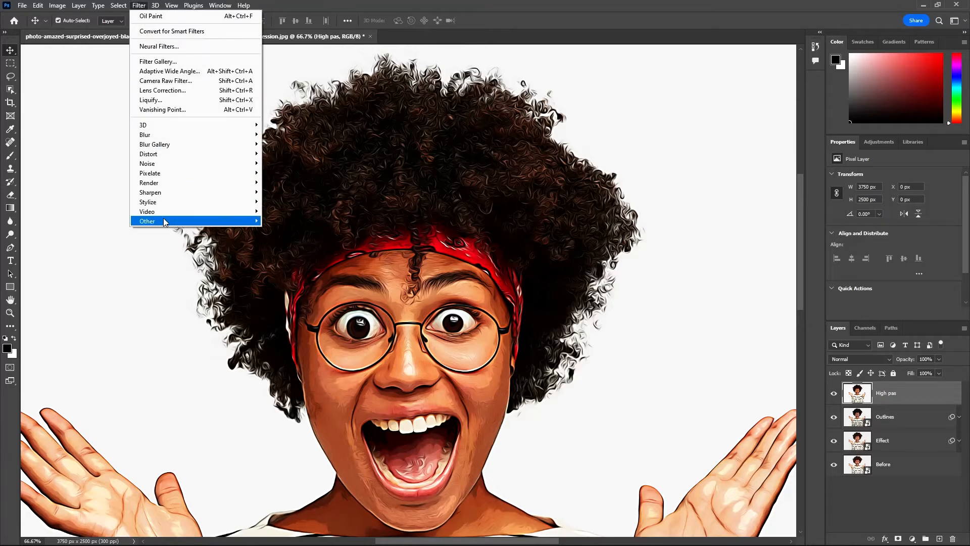
{"action": "mouse_move", "coordinate": [163, 220]}
{"action": "left_click", "coordinate": [283, 230]}
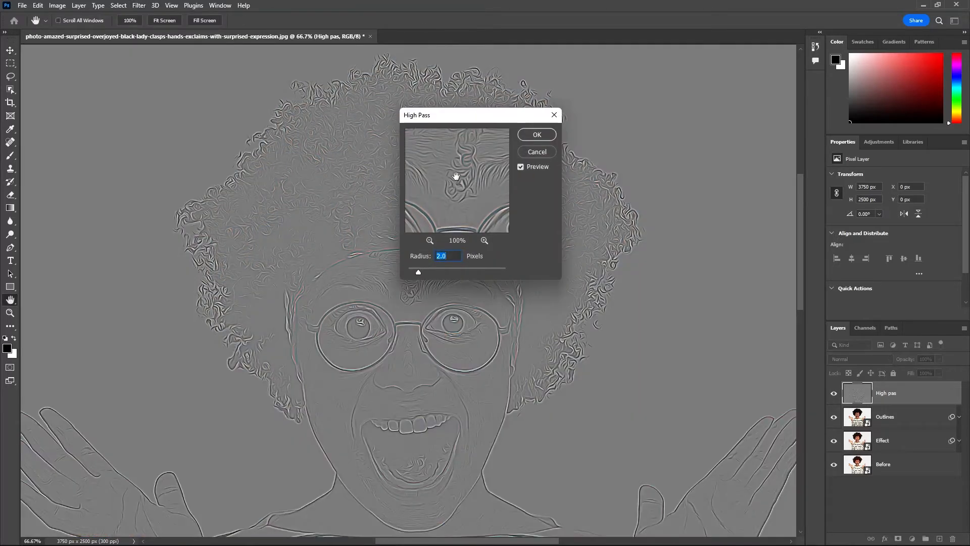
{"action": "left_click", "coordinate": [555, 114]}
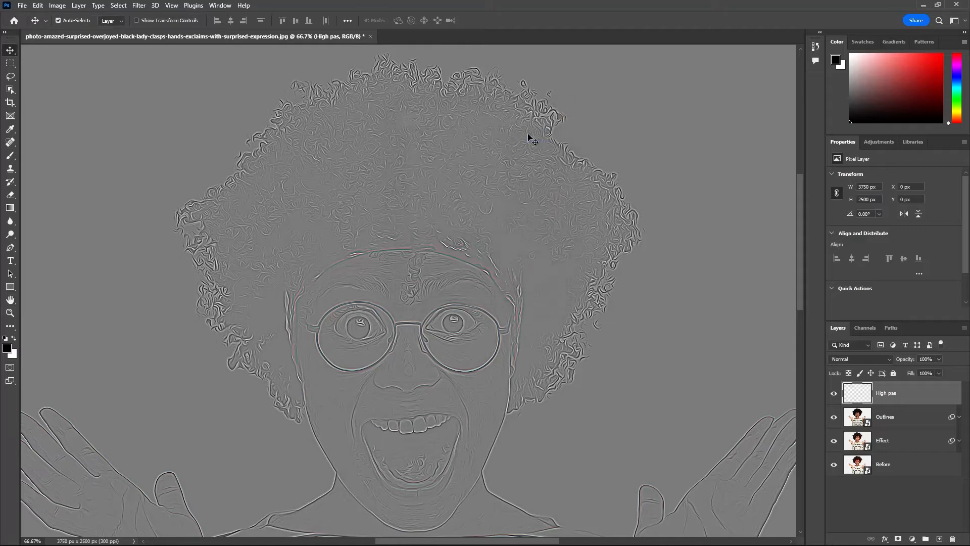
Inspect the extracted edges across the portrait and desaturate the High pas layer
{"action": "scroll", "coordinate": [525, 150], "scroll_direction": "down", "scroll_amount": 3}
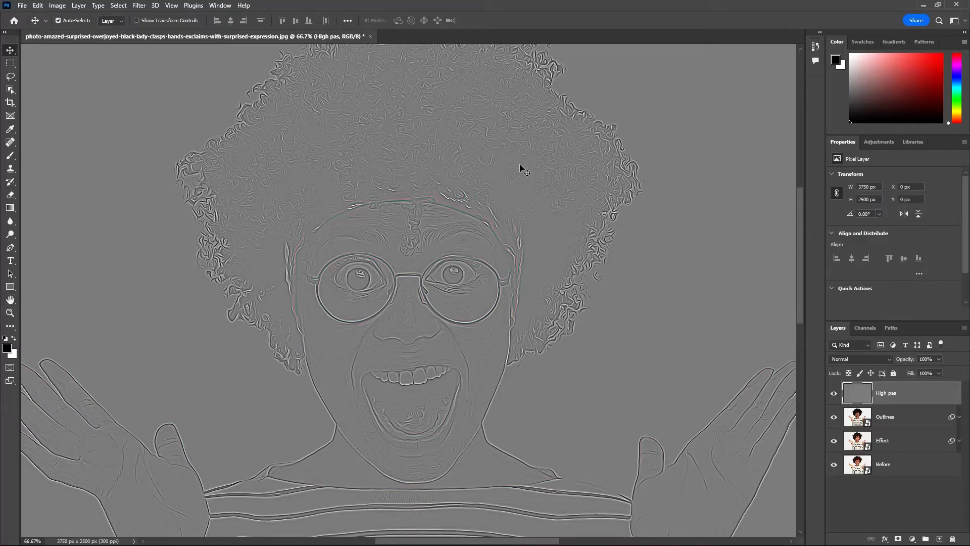
{"action": "scroll", "coordinate": [520, 168], "scroll_direction": "down", "scroll_amount": 3}
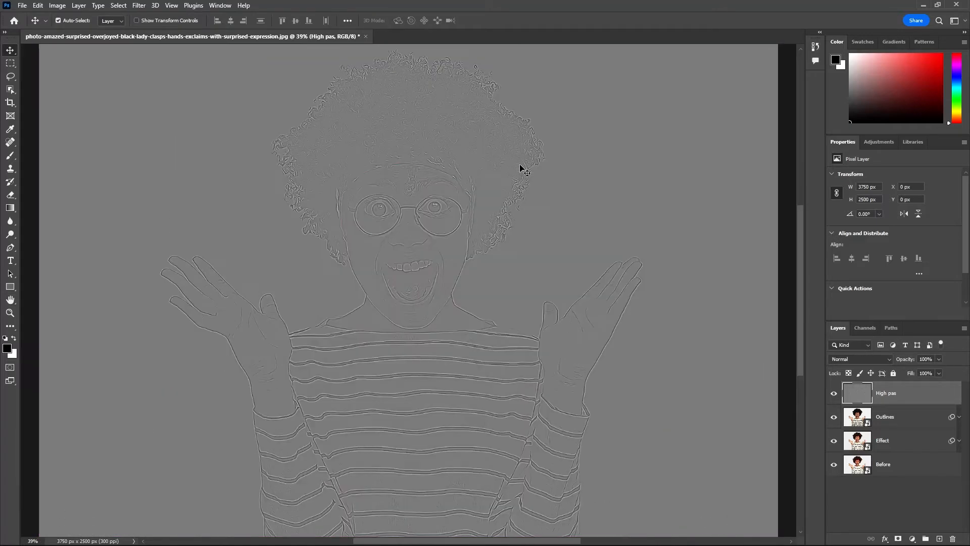
{"action": "scroll", "coordinate": [520, 168], "scroll_direction": "up", "scroll_amount": 1}
{"action": "key", "text": "ctrl+plus"}
{"action": "left_click_drag", "start_coordinate": [476, 155], "coordinate": [469, 313]}
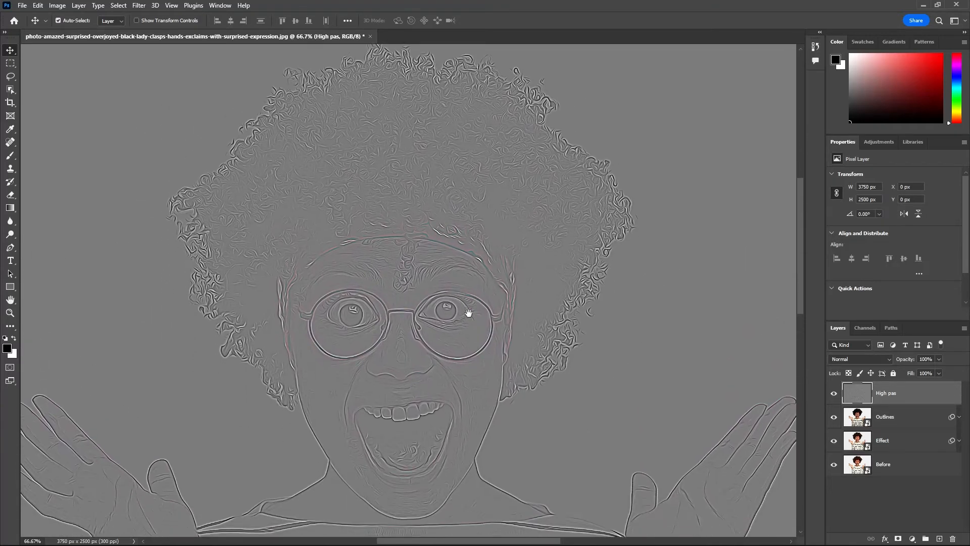
{"action": "left_click", "coordinate": [57, 5]}
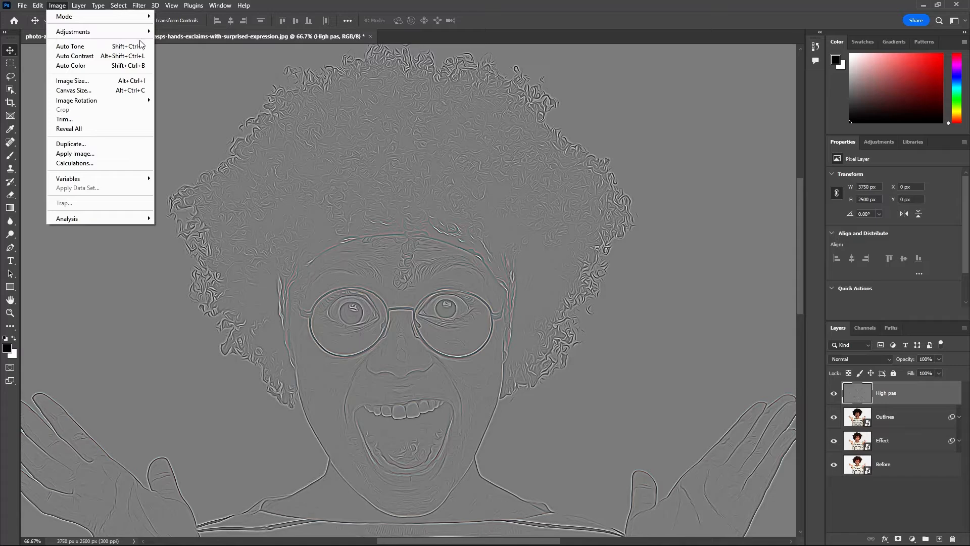
{"action": "mouse_move", "coordinate": [136, 31]}
{"action": "left_click", "coordinate": [201, 227]}
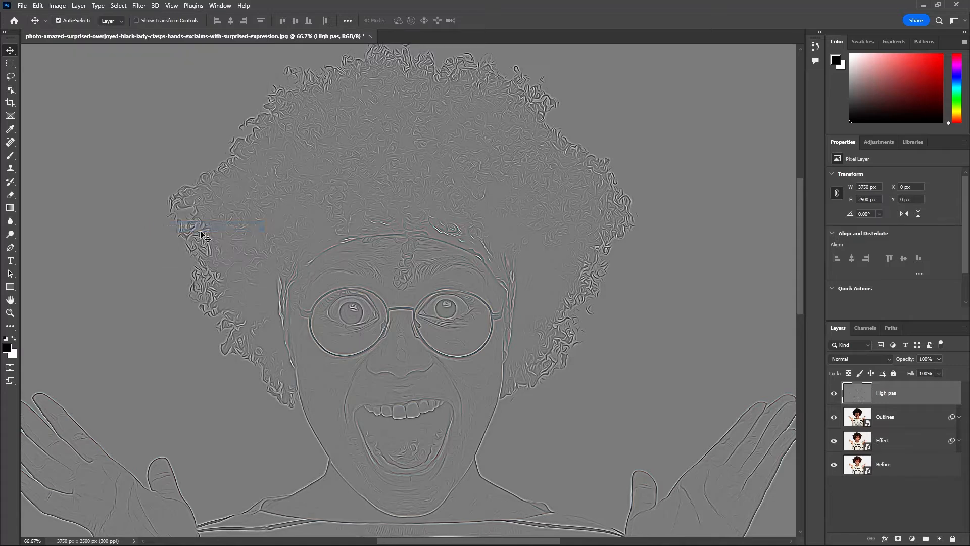
Set the High pas layer's blend mode to Overlay and undo the layer's accidental shift
{"action": "left_click", "coordinate": [877, 363]}
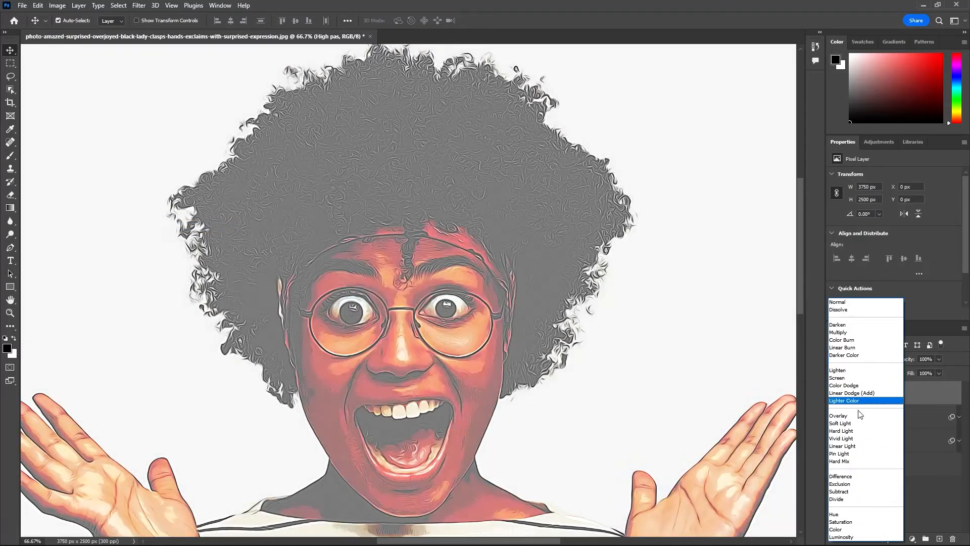
{"action": "left_click", "coordinate": [859, 396]}
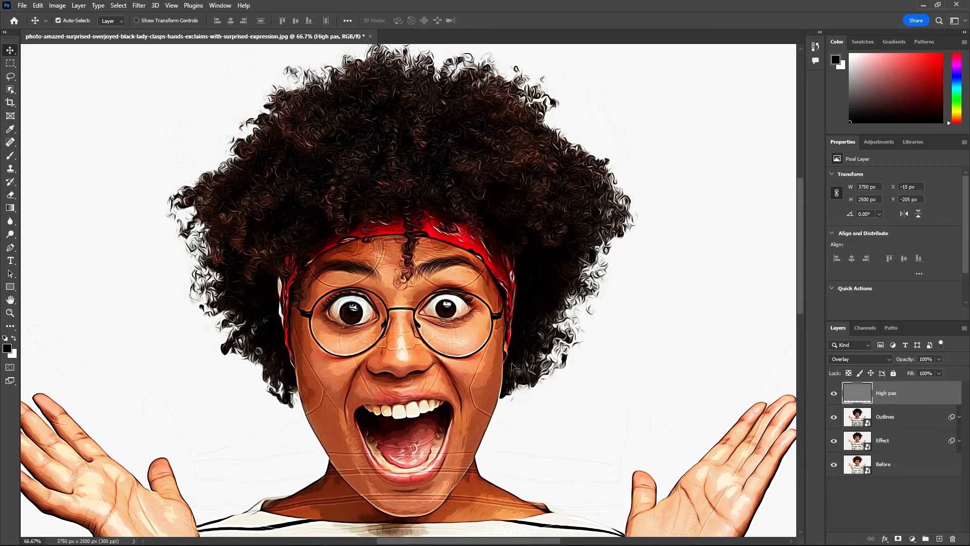
{"action": "key", "text": "ctrl+z"}
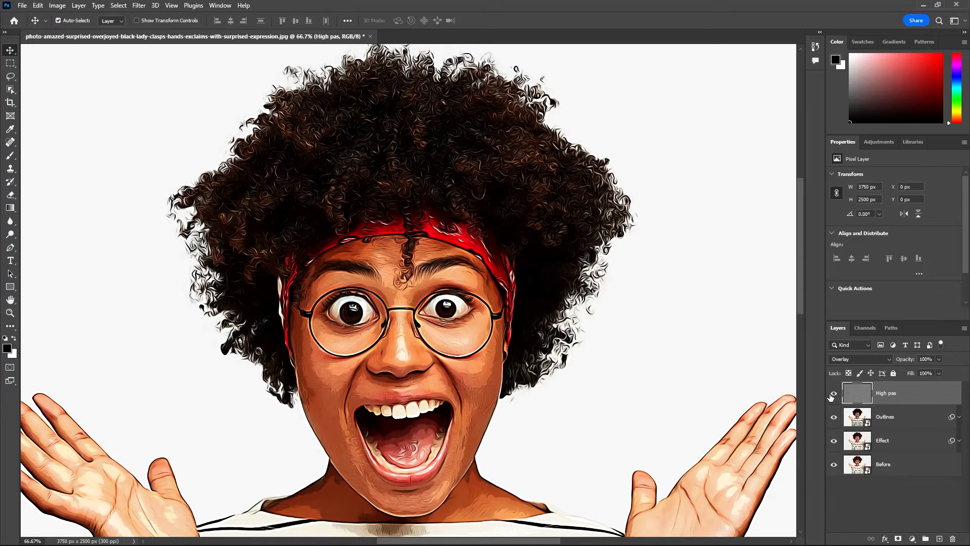
Group the High pas, Outlines and Effect layers and name the group Effect
{"action": "left_click", "coordinate": [906, 441], "text": "shift"}
{"action": "left_click", "coordinate": [925, 538]}
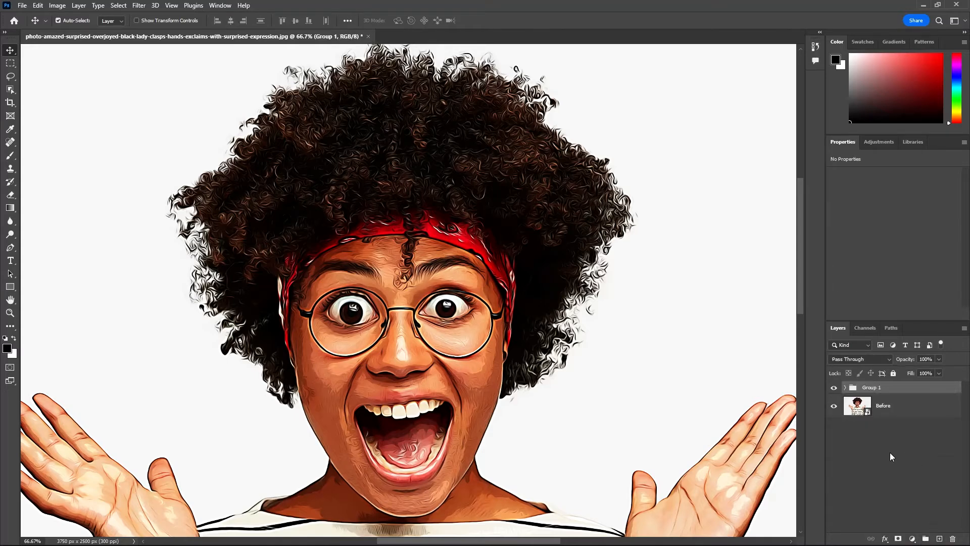
{"action": "double_click", "coordinate": [870, 387]}
{"action": "type", "text": "Effect"}
{"action": "key", "text": "Return"}
Compare the whole portrait with and without the Effect group
{"action": "scroll", "coordinate": [475, 161], "scroll_direction": "down", "scroll_amount": 2}
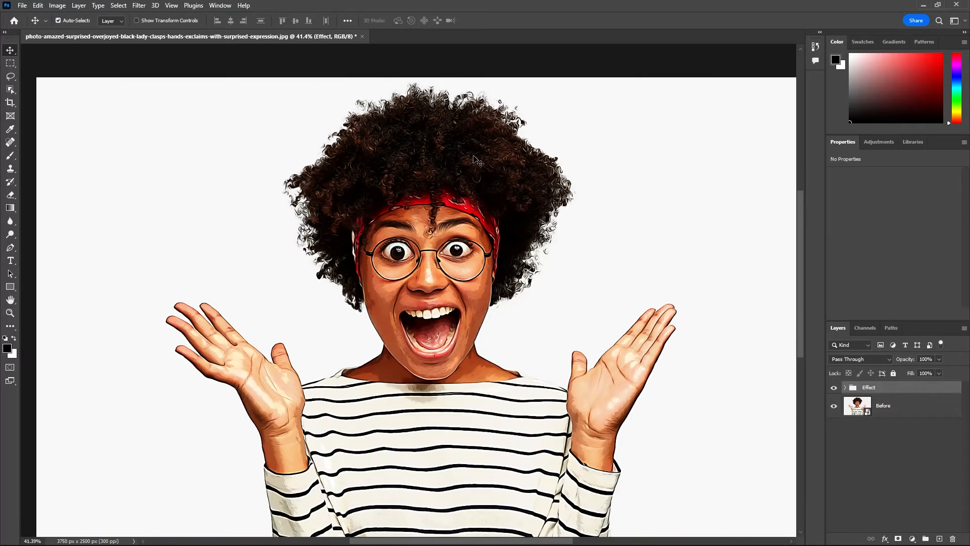
{"action": "scroll", "coordinate": [475, 160], "scroll_direction": "down", "scroll_amount": 1}
{"action": "left_click", "coordinate": [834, 387]}
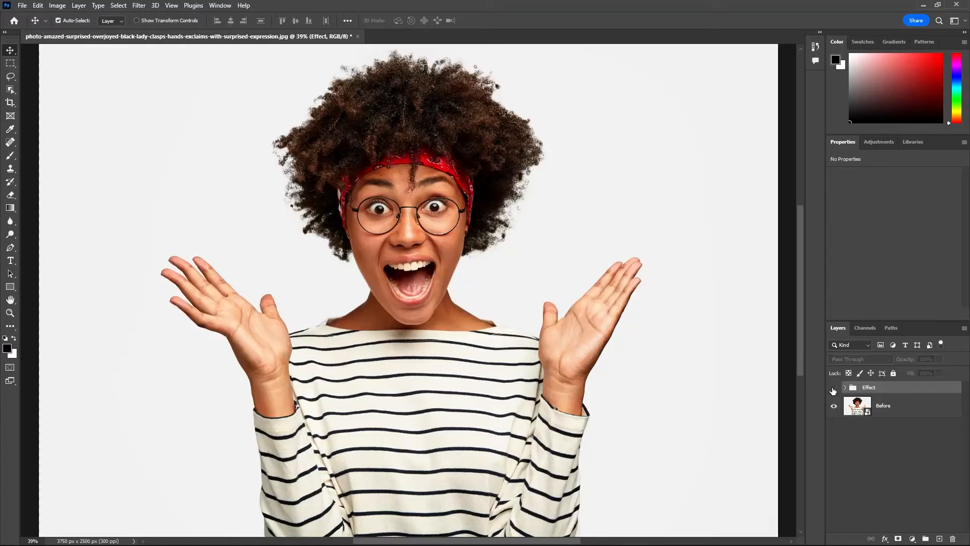
{"action": "left_click", "coordinate": [834, 388]}
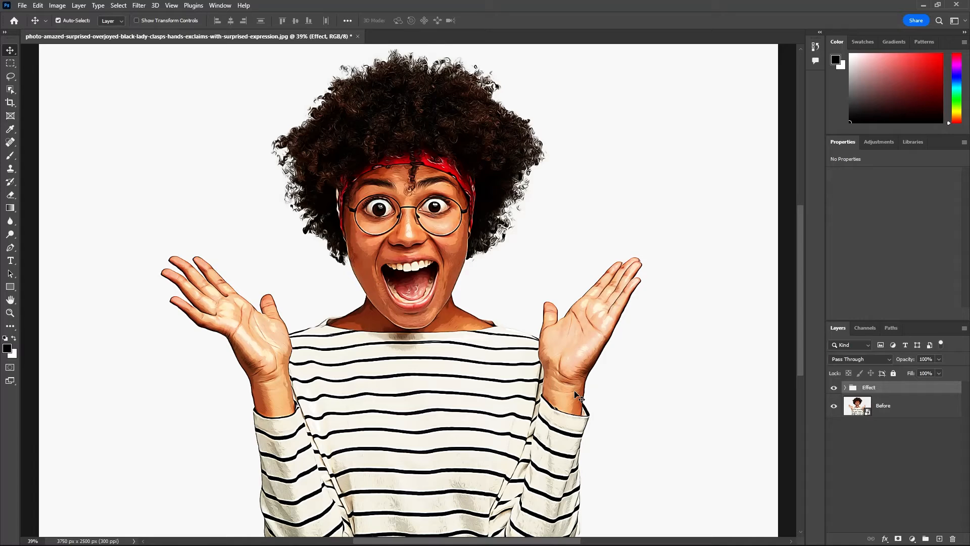
Add a Curves adjustment layer above the Effect group, anchoring the midtones and slightly lifting the brighter tones
{"action": "left_click", "coordinate": [912, 539]}
{"action": "left_click", "coordinate": [909, 405]}
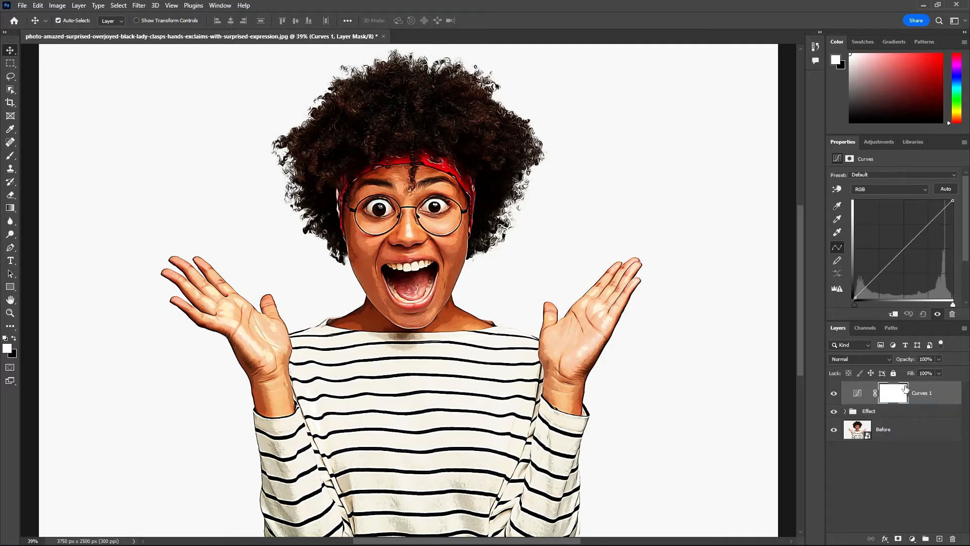
{"action": "left_click_drag", "start_coordinate": [896, 251], "coordinate": [922, 226]}
{"action": "left_click", "coordinate": [924, 230]}
Add an Exposure adjustment layer with Exposure +0.22, Offset -0.0208 and Gamma Correction 1.09
{"action": "left_click", "coordinate": [912, 538]}
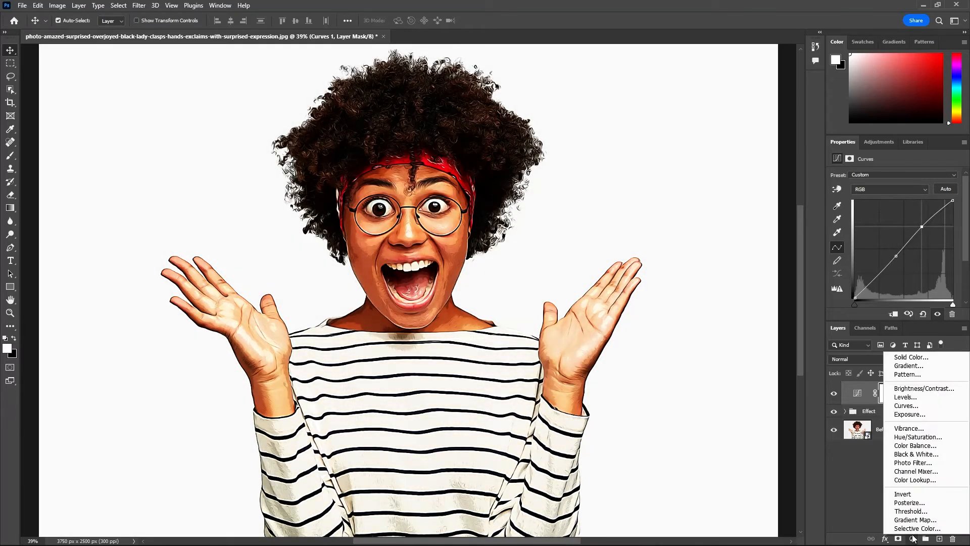
{"action": "left_click", "coordinate": [913, 423]}
{"action": "left_click_drag", "start_coordinate": [894, 200], "coordinate": [891, 240]}
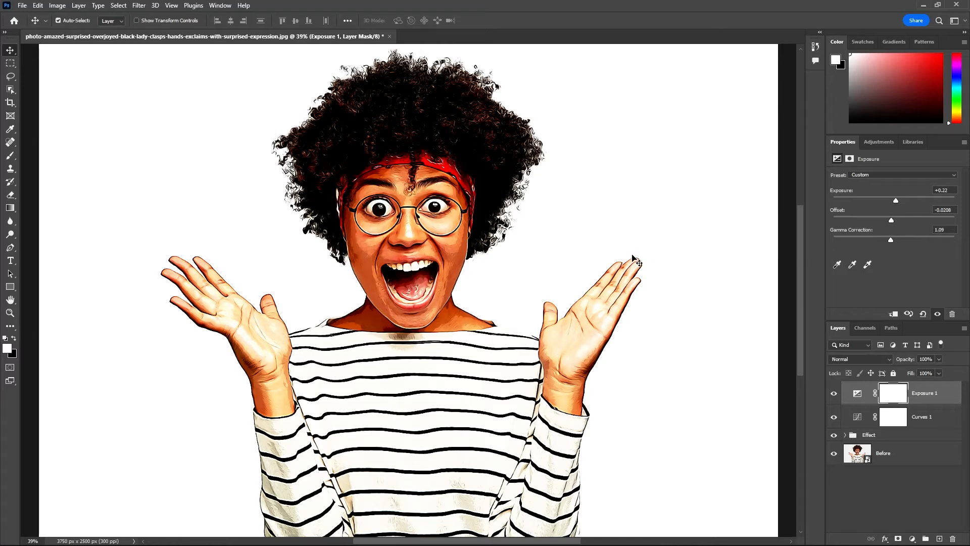
Add a Color Balance adjustment layer with the midtones at Cyan-Red +3, Magenta-Green +4 and Yellow-Blue 0
{"action": "scroll", "coordinate": [563, 321], "scroll_direction": "down", "scroll_amount": 3}
{"action": "scroll", "coordinate": [564, 318], "scroll_direction": "up", "scroll_amount": 2}
{"action": "left_click", "coordinate": [912, 538]}
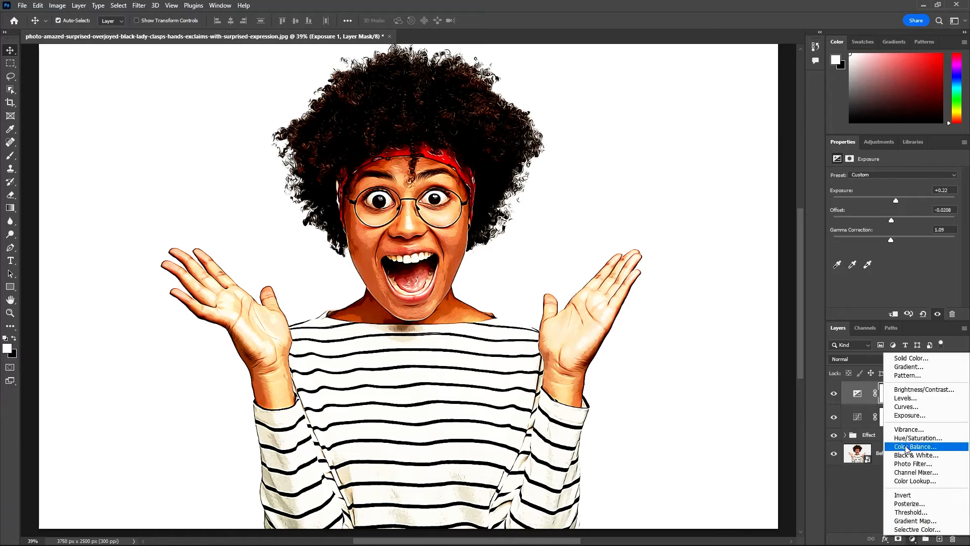
{"action": "left_click", "coordinate": [915, 447]}
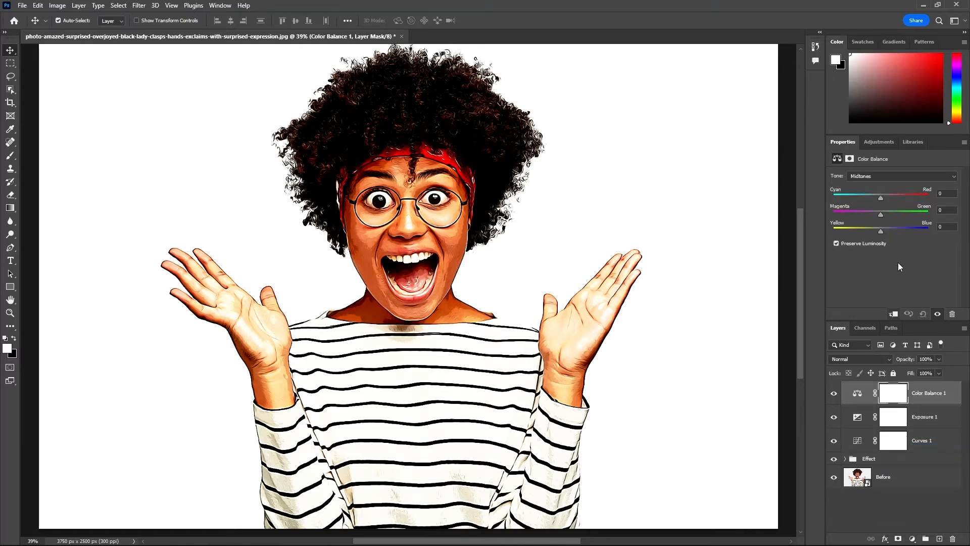
{"action": "left_click_drag", "start_coordinate": [879, 197], "coordinate": [871, 220]}
{"action": "left_click", "coordinate": [883, 213]}
{"action": "mouse_move", "coordinate": [881, 232]}
{"action": "left_mouse_down"}
{"action": "mouse_move", "coordinate": [892, 229]}
{"action": "mouse_move", "coordinate": [876, 233]}
{"action": "left_mouse_up"}
Add a Brightness/Contrast adjustment layer with Brightness -29 and Contrast 4
{"action": "left_click", "coordinate": [911, 539]}
{"action": "left_click", "coordinate": [923, 393]}
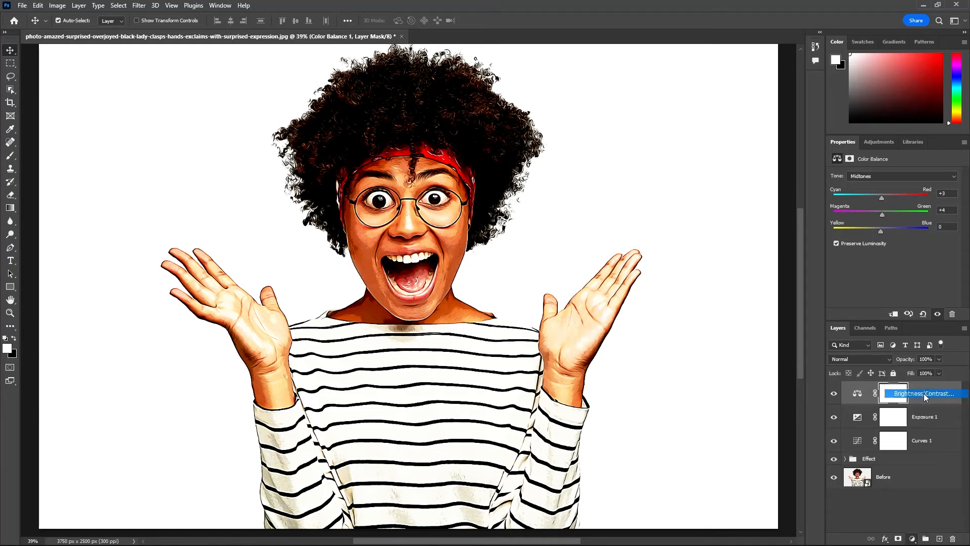
{"action": "left_click_drag", "start_coordinate": [895, 203], "coordinate": [900, 232]}
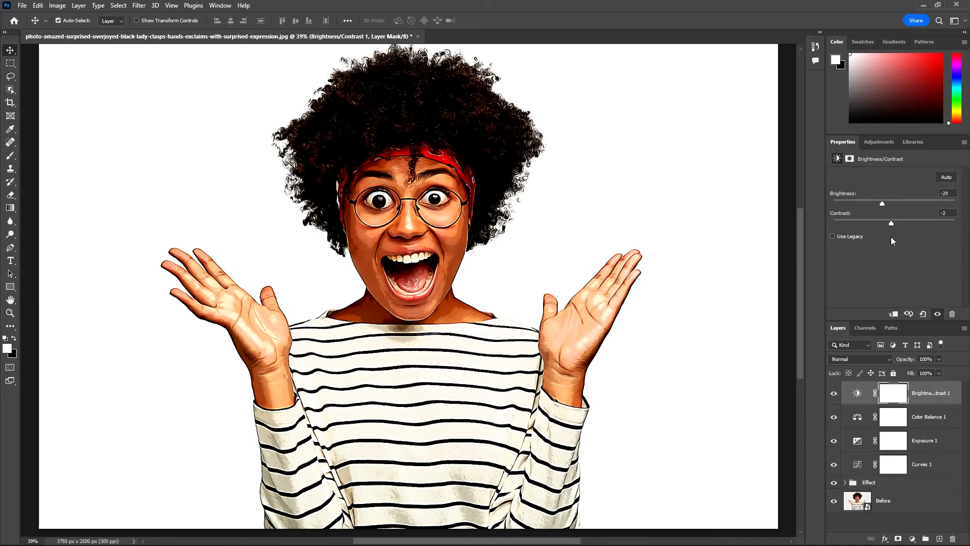
Compare the image with and without each of the Brightness/Contrast, Curves, Exposure and Color Balance adjustment layers
{"action": "left_click", "coordinate": [834, 393]}
{"action": "left_click", "coordinate": [835, 393]}
{"action": "left_click", "coordinate": [833, 464]}
{"action": "left_click", "coordinate": [833, 464]}
{"action": "left_click", "coordinate": [834, 441]}
{"action": "left_click", "coordinate": [835, 441]}
{"action": "left_click", "coordinate": [834, 417]}
{"action": "left_click", "coordinate": [834, 417]}
Add a Levels adjustment layer with the midtone input at 1.07 and the white input at 234
{"action": "left_click", "coordinate": [912, 537]}
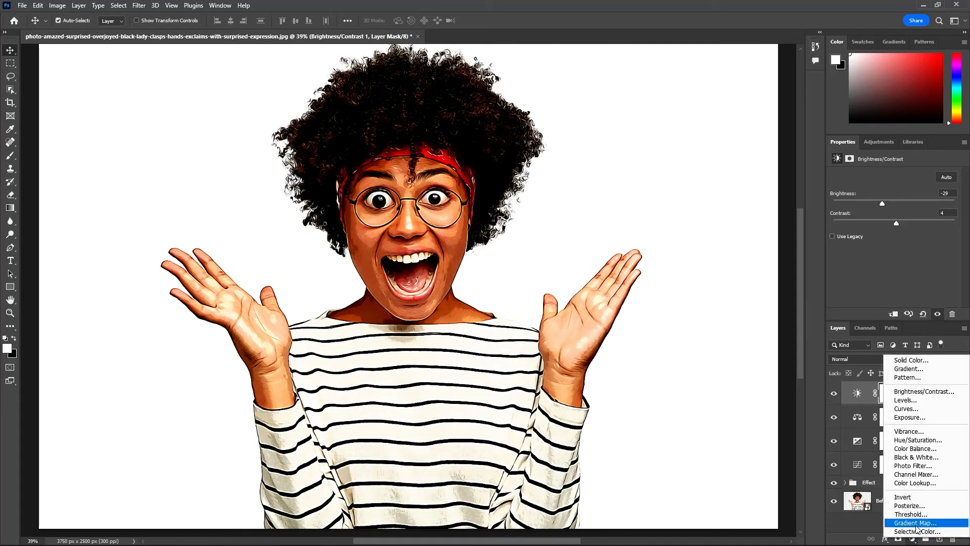
{"action": "left_click", "coordinate": [907, 399]}
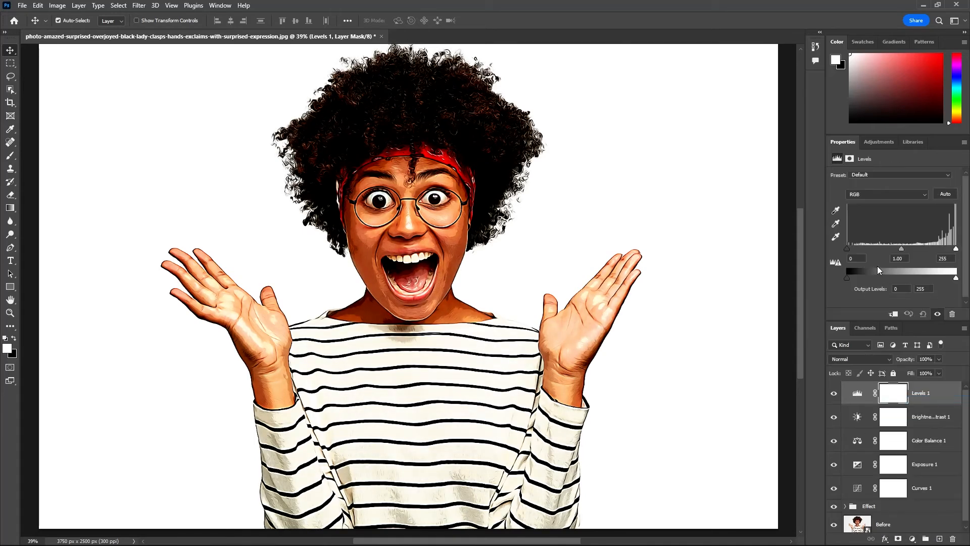
{"action": "left_click_drag", "start_coordinate": [846, 247], "coordinate": [897, 247]}
{"action": "left_click_drag", "start_coordinate": [956, 249], "coordinate": [947, 251]}
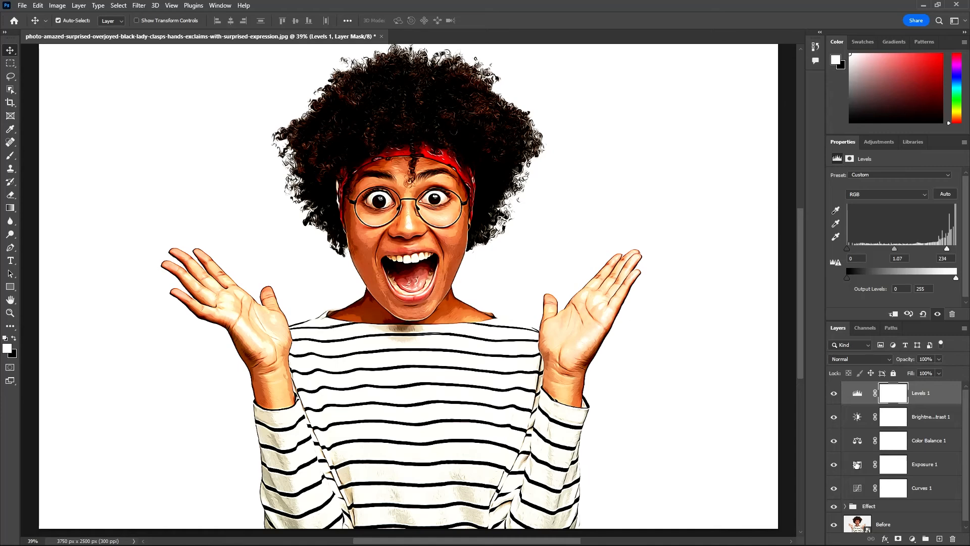
Group the five adjustment layers from Levels down to Curves and name the group Adjustments
{"action": "left_click", "coordinate": [930, 498], "text": "shift"}
{"action": "left_click", "coordinate": [925, 538]}
{"action": "double_click", "coordinate": [872, 388]}
{"action": "type", "text": "A"}
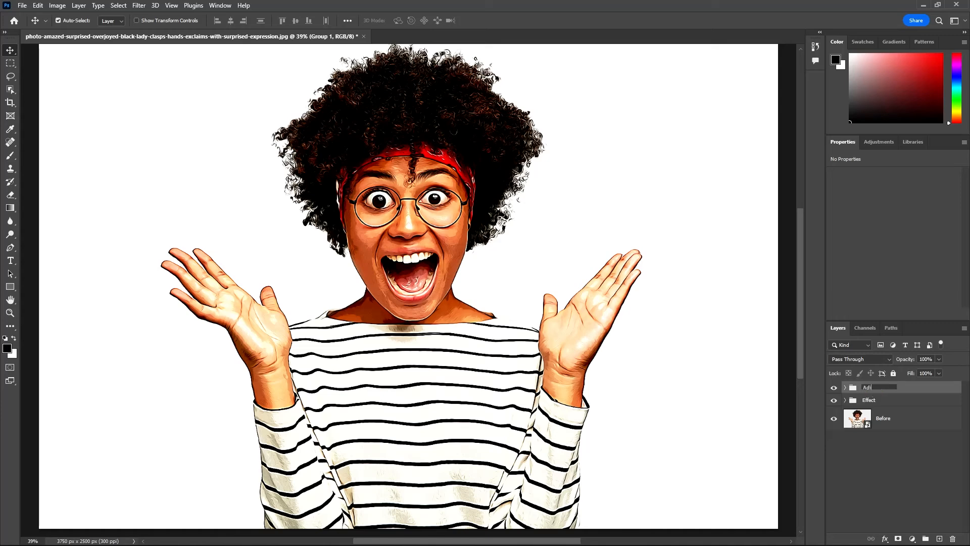
{"action": "type", "text": "djustments"}
{"action": "key", "text": "Return"}
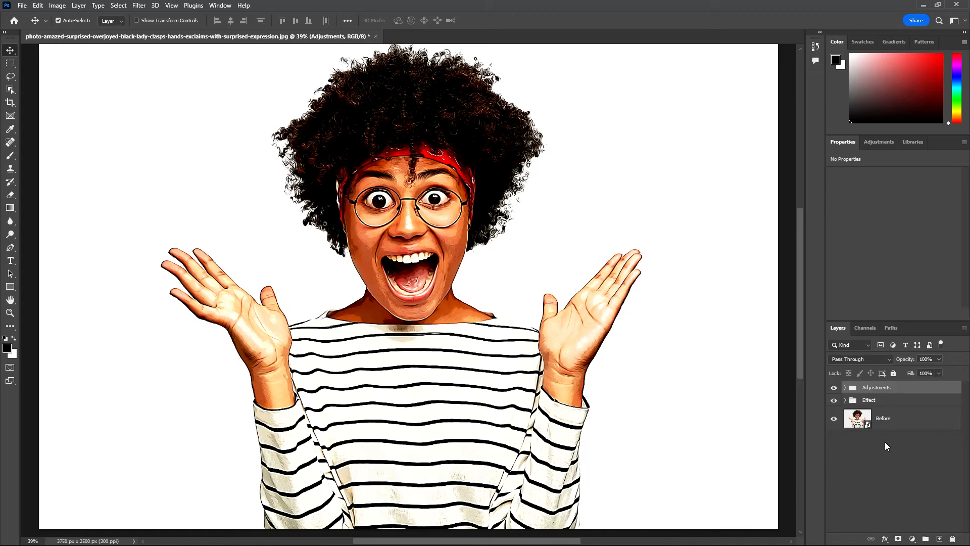
Compare the portrait with the Adjustments and Effect groups hidden and shown, leaving both groups visible
{"action": "left_click", "coordinate": [833, 387]}
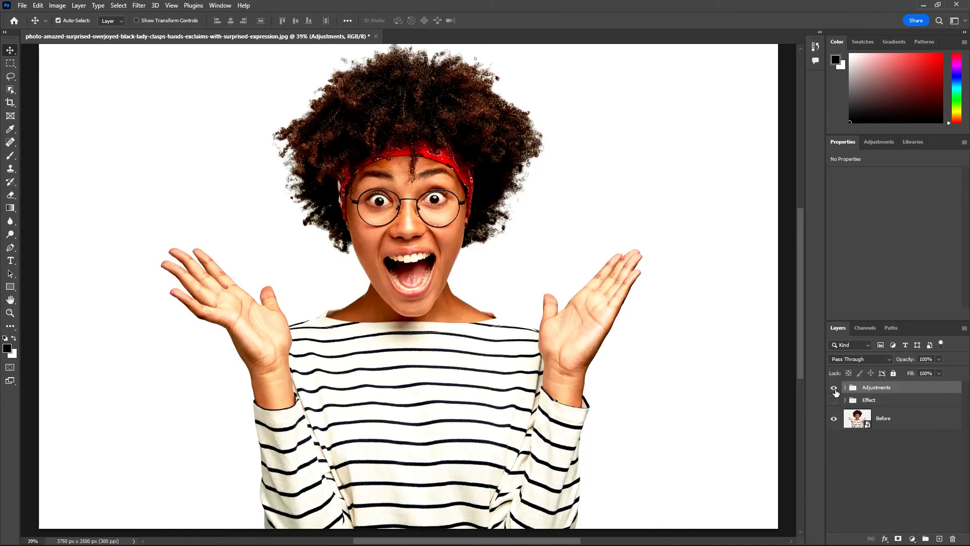
{"action": "left_click", "coordinate": [834, 400]}
{"action": "left_click", "coordinate": [834, 400]}
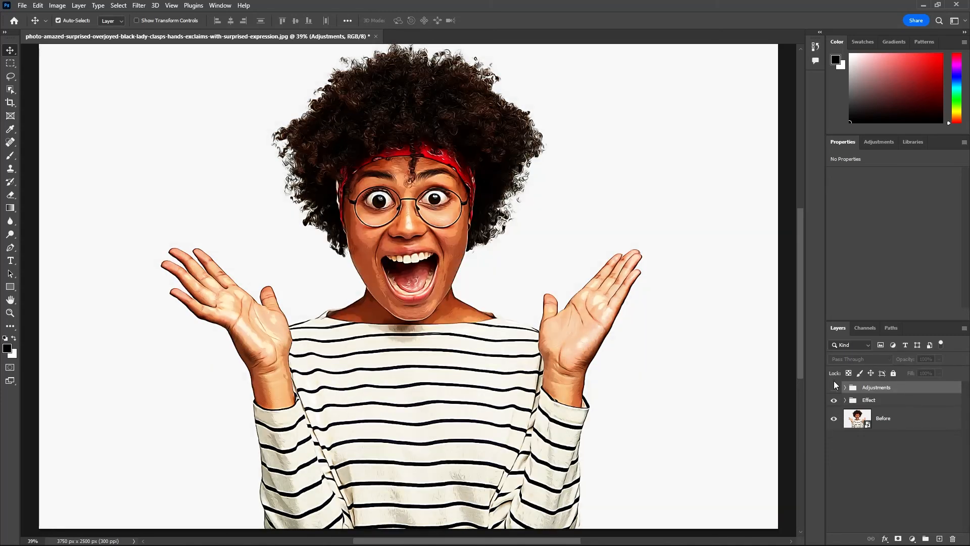
{"action": "left_click", "coordinate": [833, 387]}
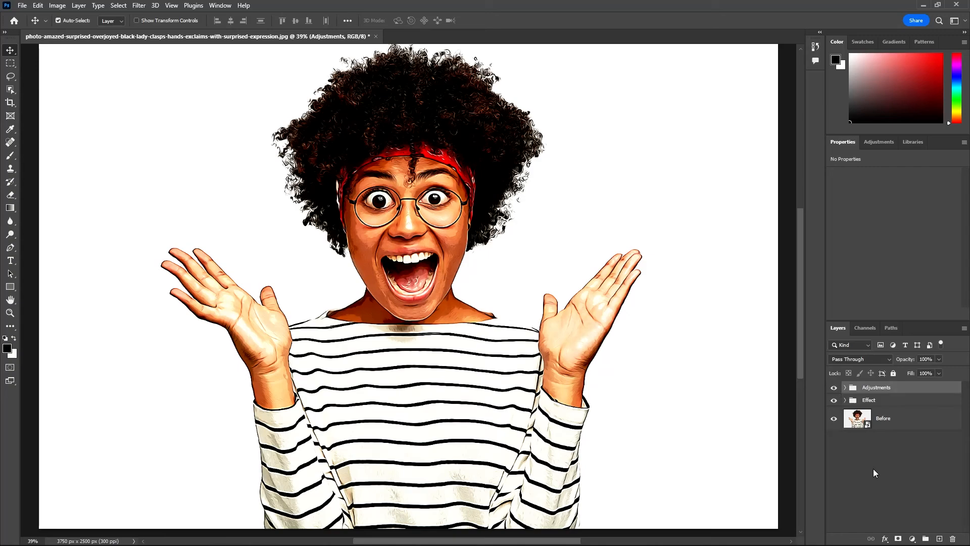